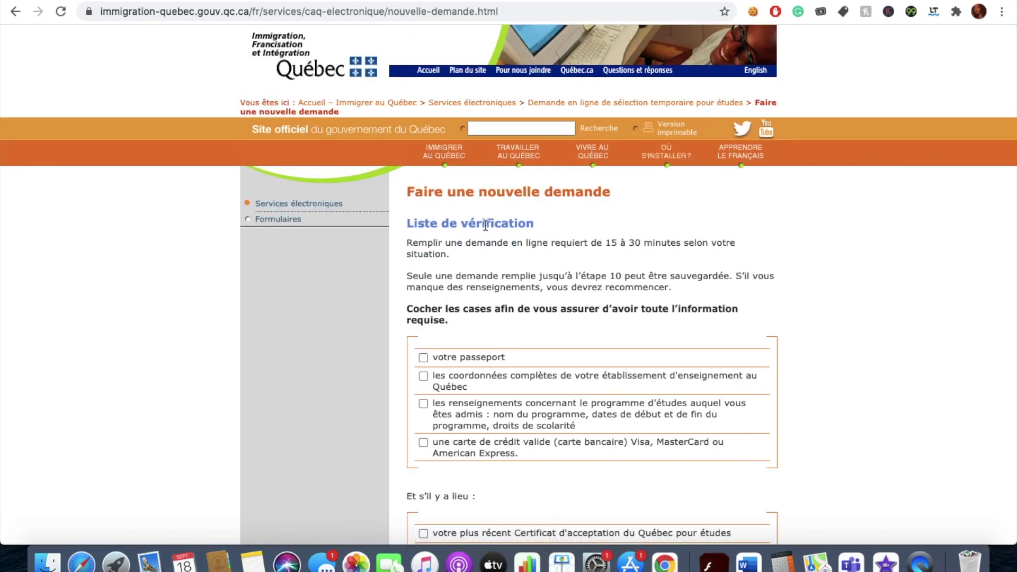
Tick the passport, school contact details and study programme checklist items.
drag(407, 310, 449, 322)
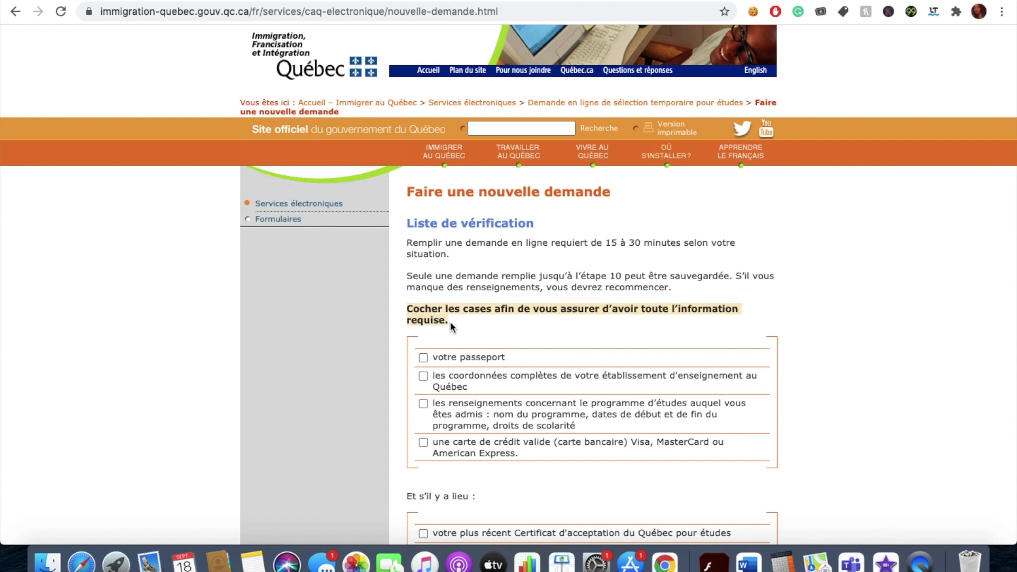
scroll(450, 321, down, 3)
click(423, 289)
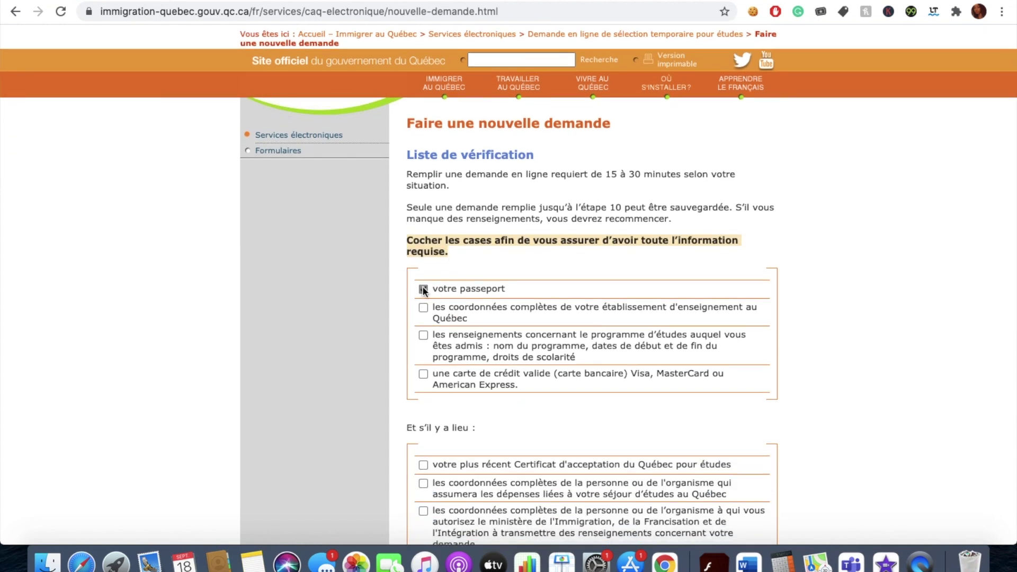
click(423, 308)
drag(468, 318, 434, 307)
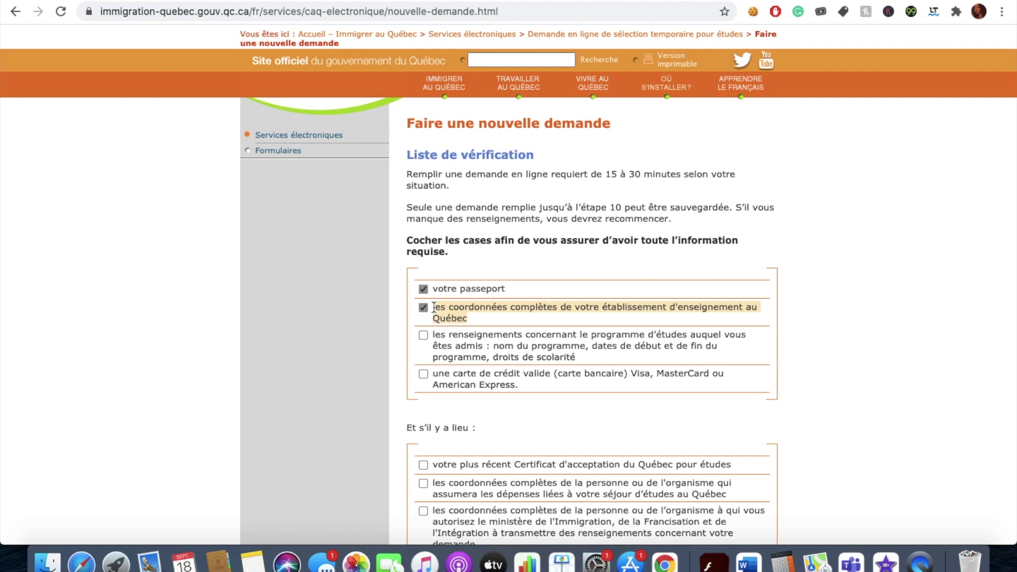
click(424, 336)
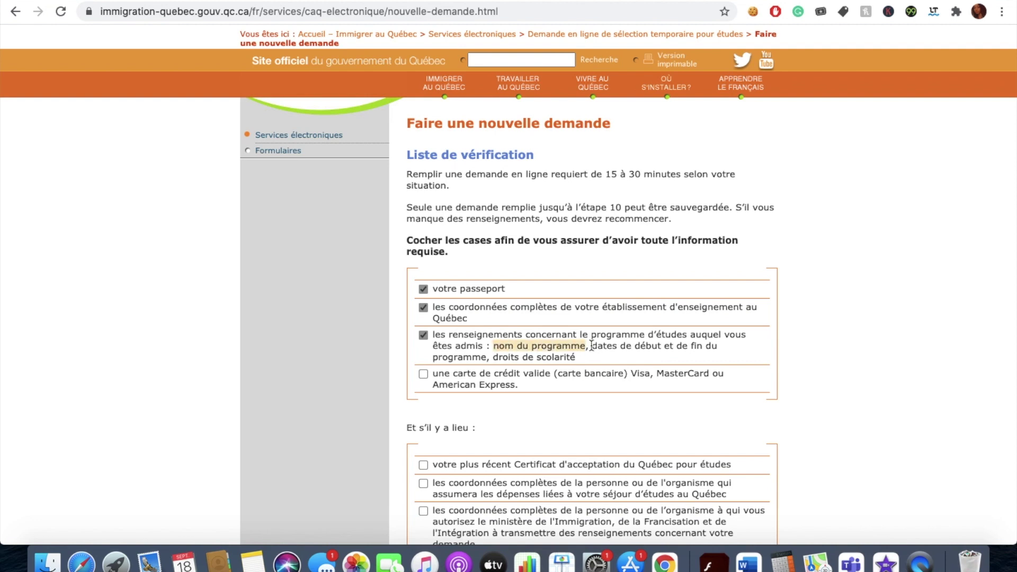
Tick the valid credit card item and the most recent Certificat d'acceptation du Québec item.
drag(646, 346, 594, 347)
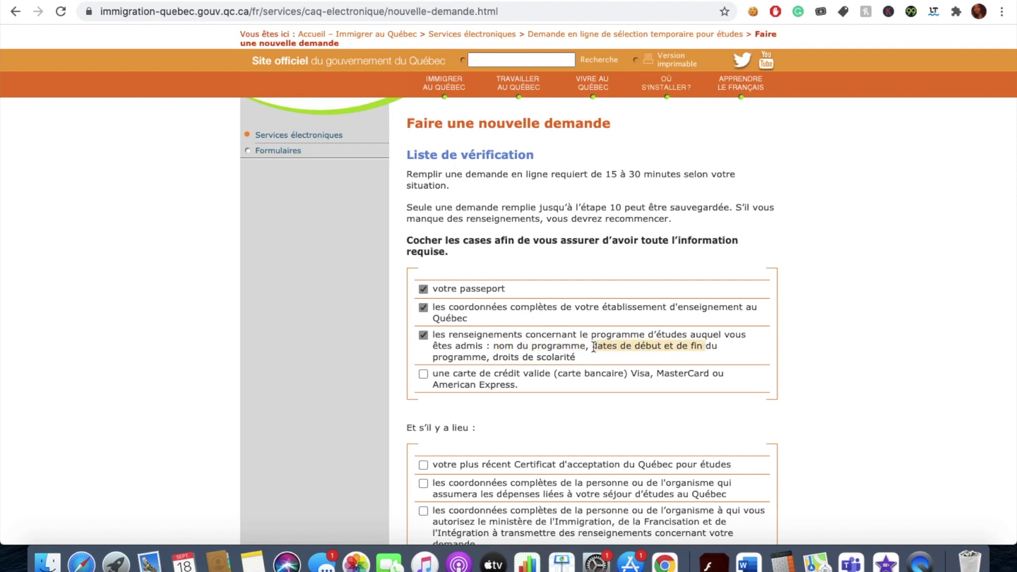
click(493, 362)
drag(577, 359, 490, 360)
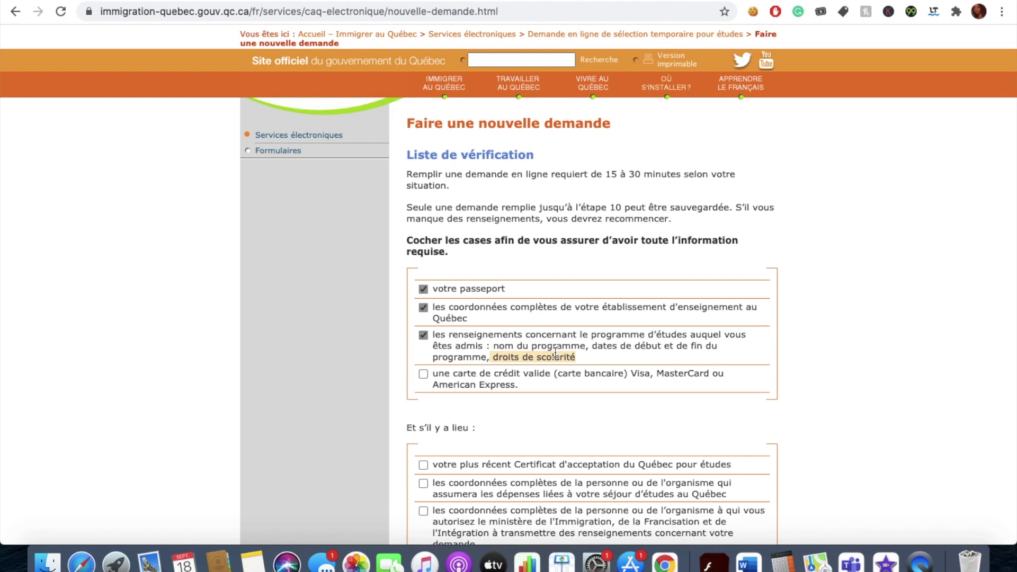
click(424, 374)
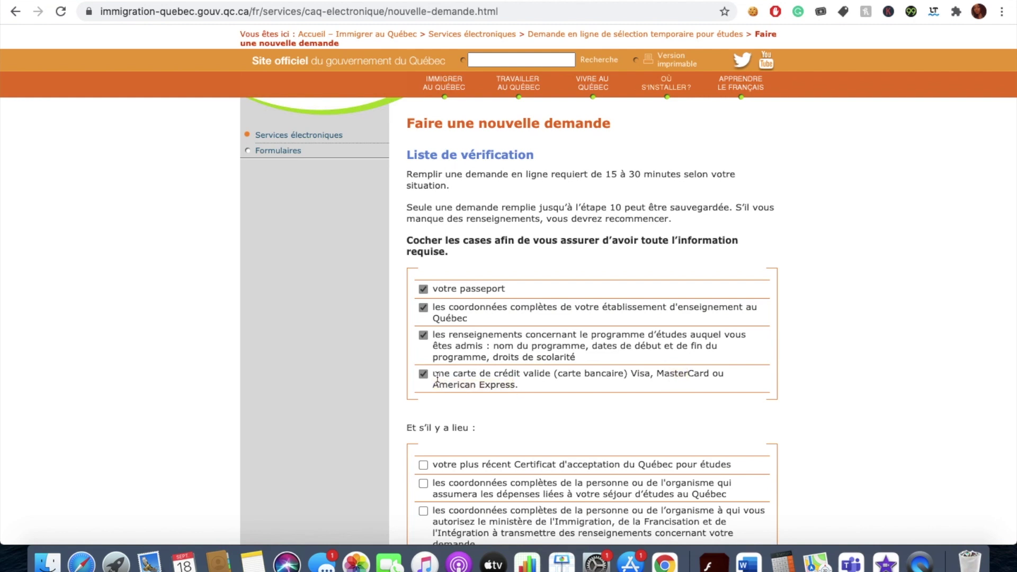
drag(434, 374, 515, 386)
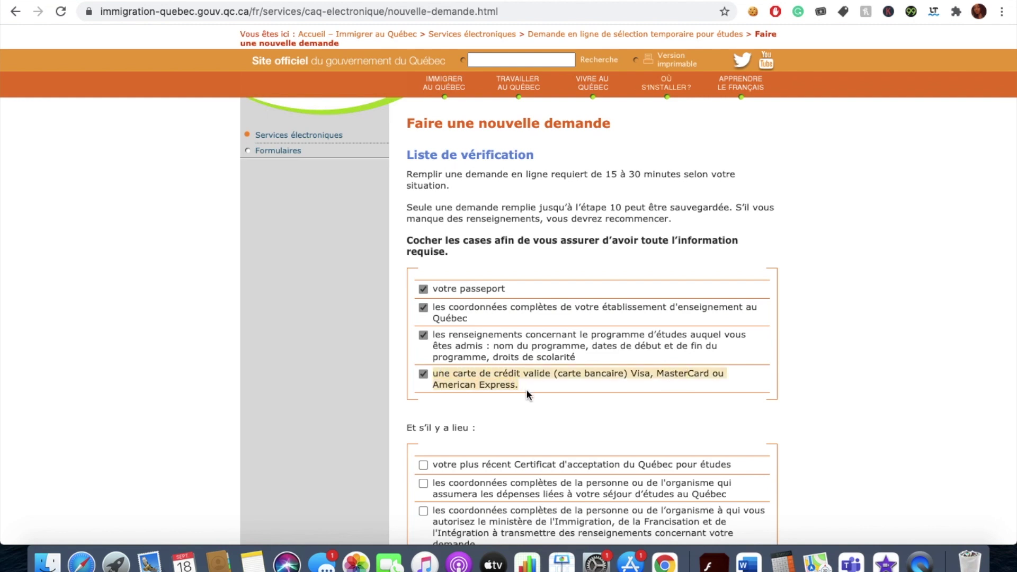
scroll(526, 389, down, 3)
drag(406, 320, 472, 321)
click(468, 346)
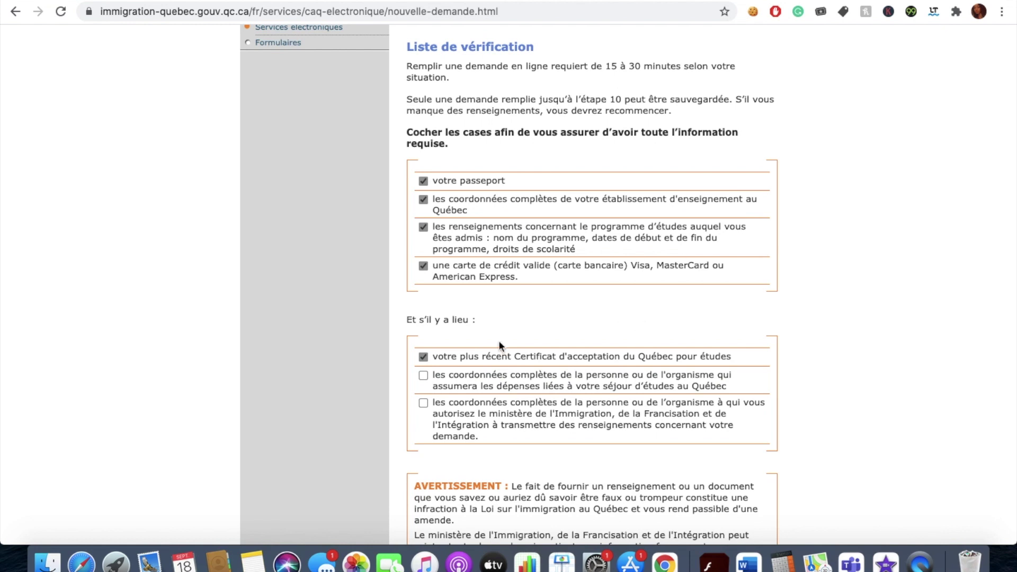
Tick the optional item for the expense payer's contact details.
drag(512, 356, 573, 356)
click(424, 375)
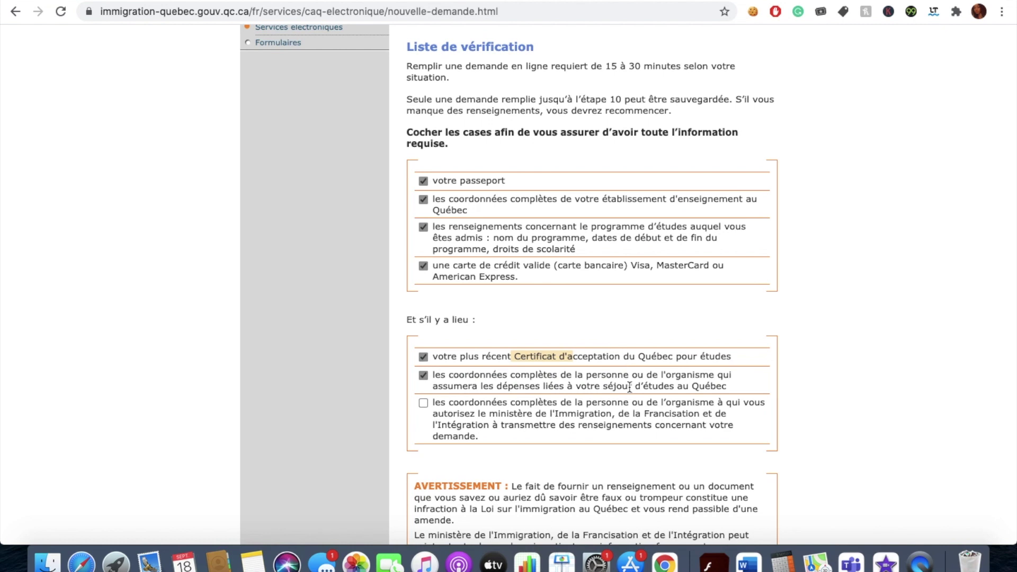
drag(728, 387, 433, 377)
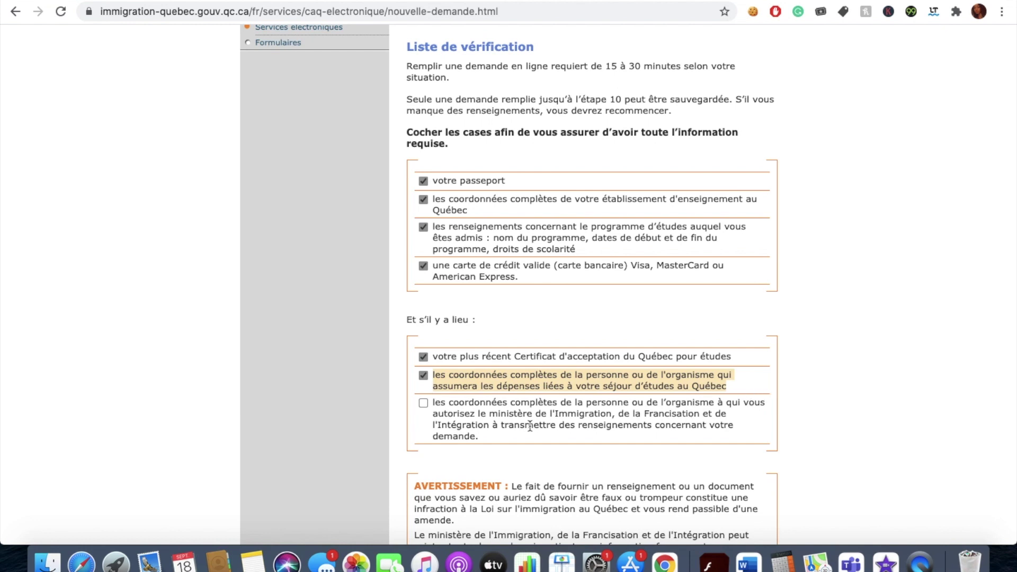
drag(478, 413, 492, 426)
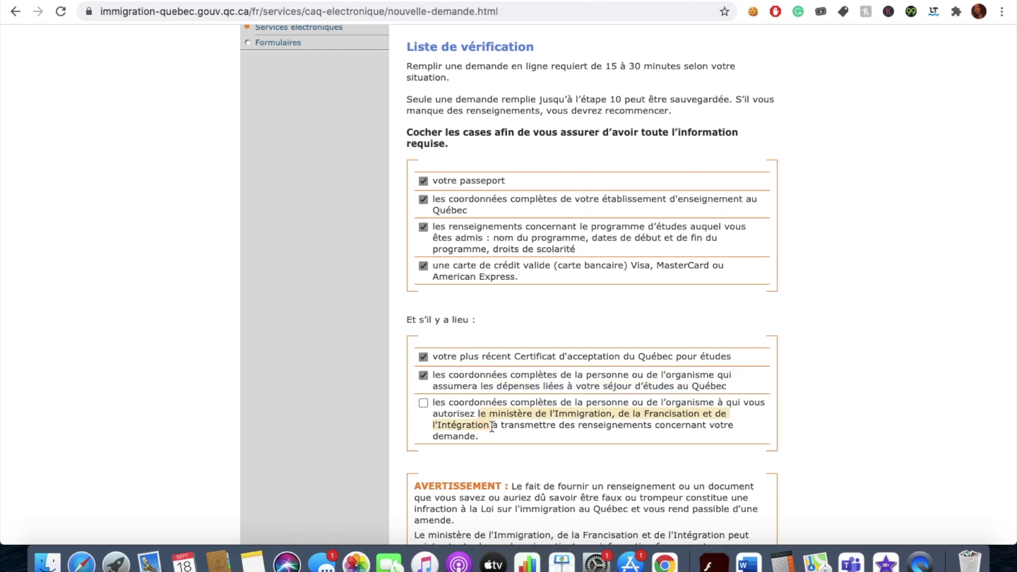
click(493, 430)
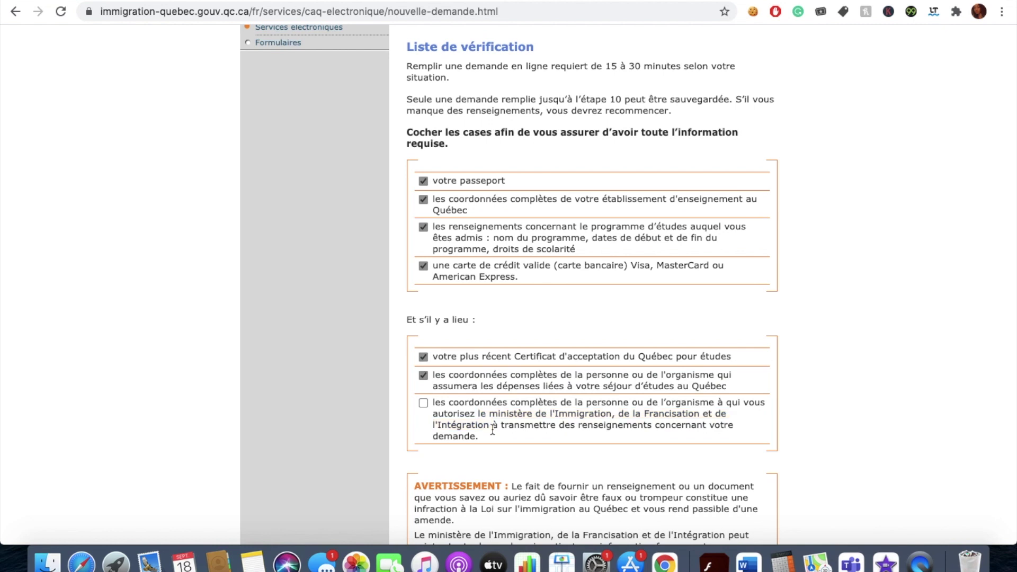
drag(482, 436, 429, 402)
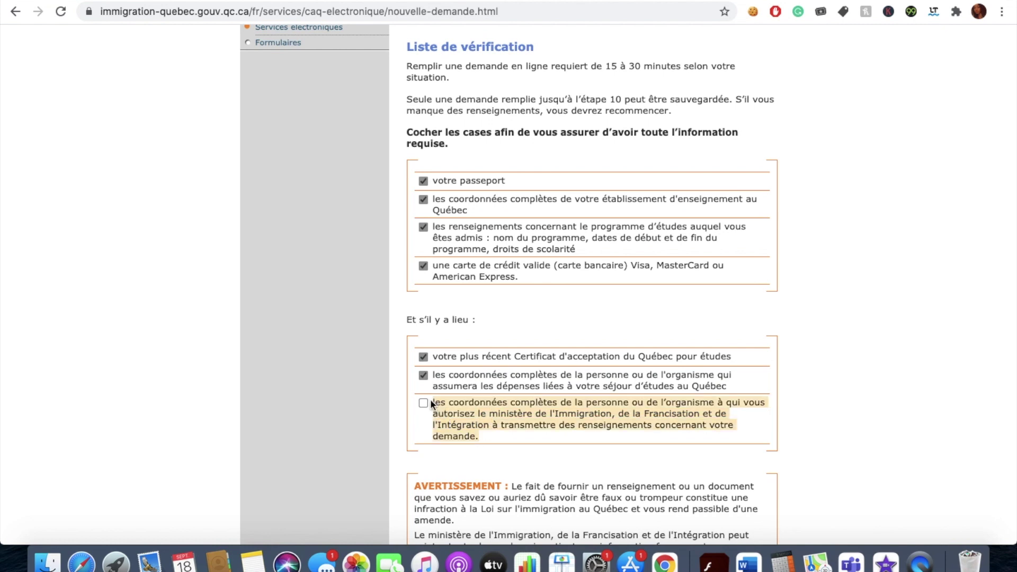
click(429, 402)
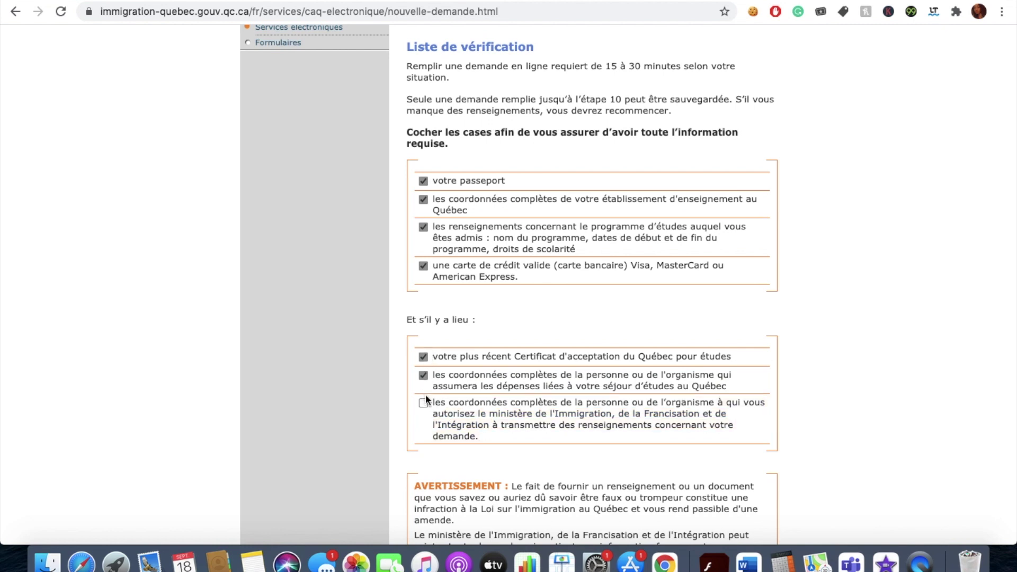
Tick the remaining optional item and launch the application in a new window.
drag(491, 437, 437, 377)
scroll(436, 377, down, 10)
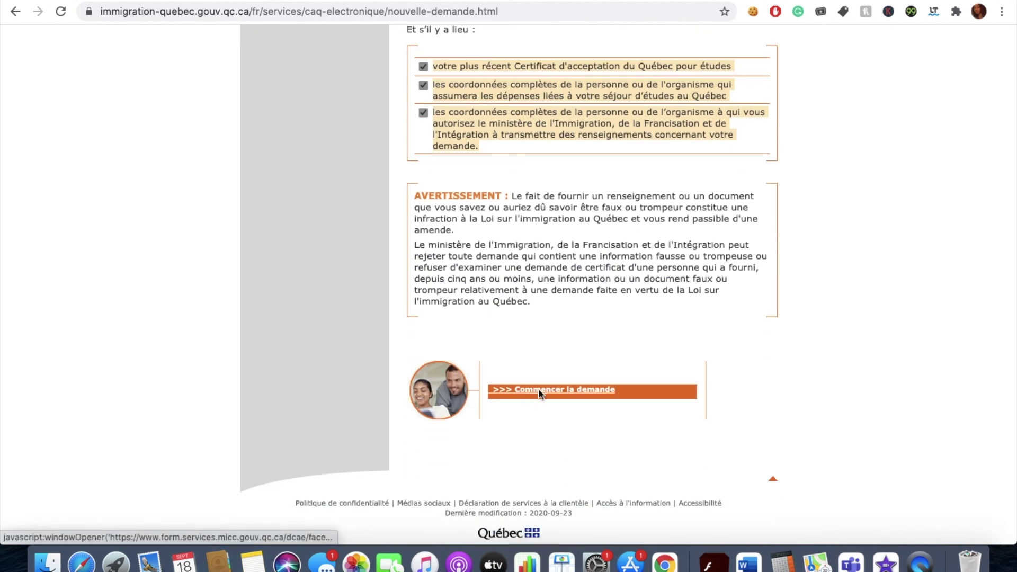
click(540, 392)
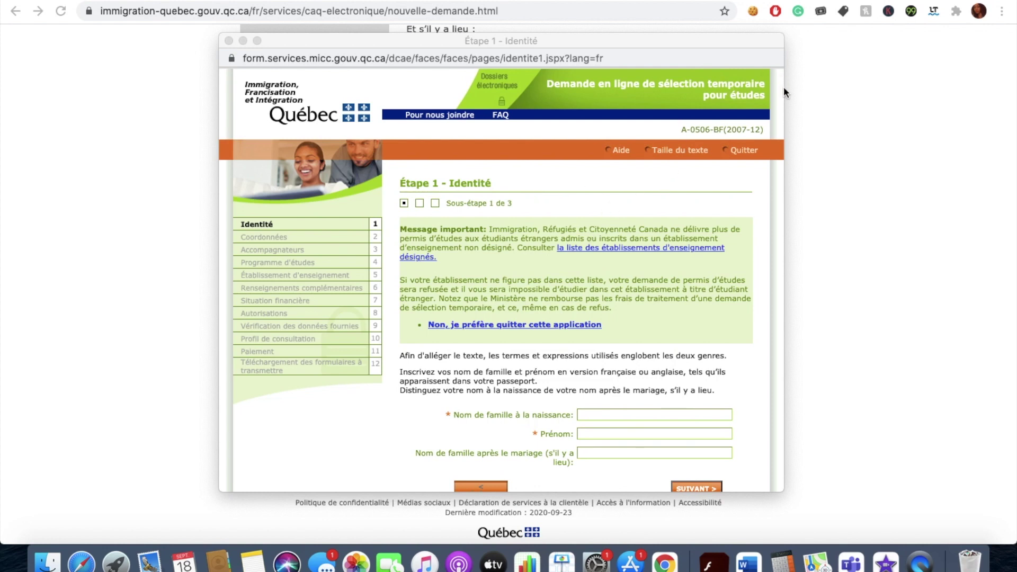
Enlarge the application window and tick the 'not a robot' confirmation.
click(718, 58)
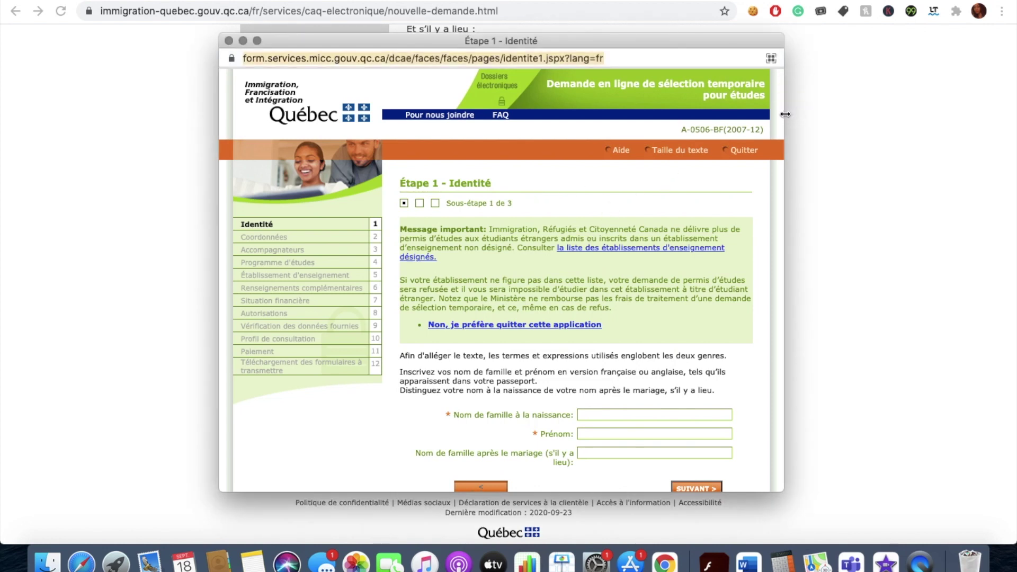
drag(785, 115, 922, 113)
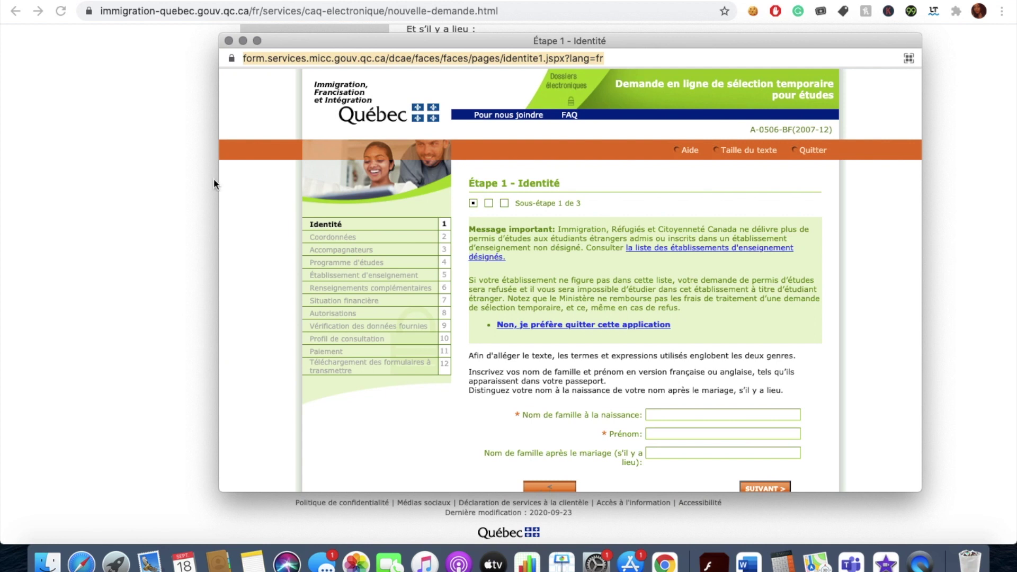
drag(214, 178, 55, 180)
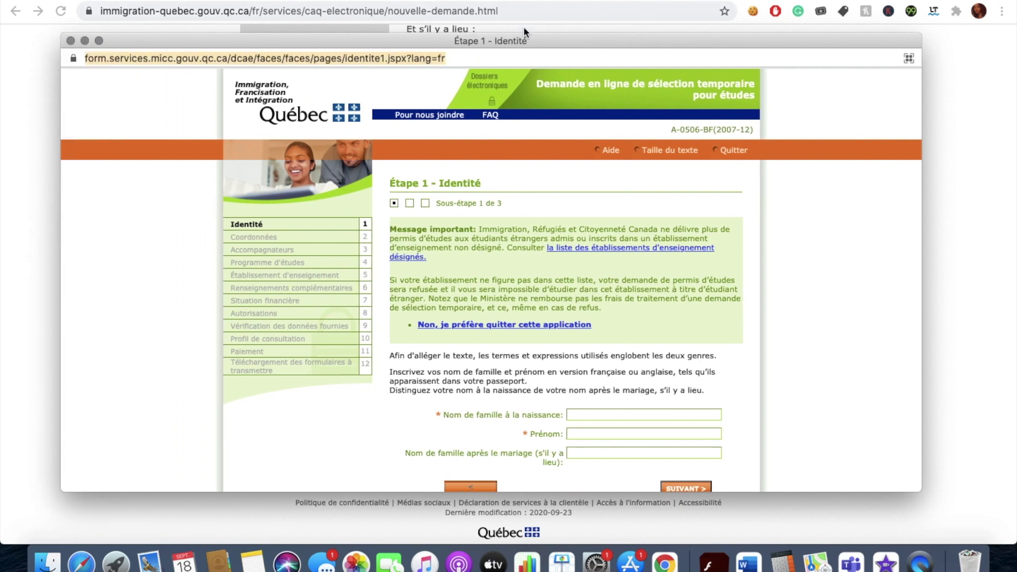
drag(525, 34, 525, 0)
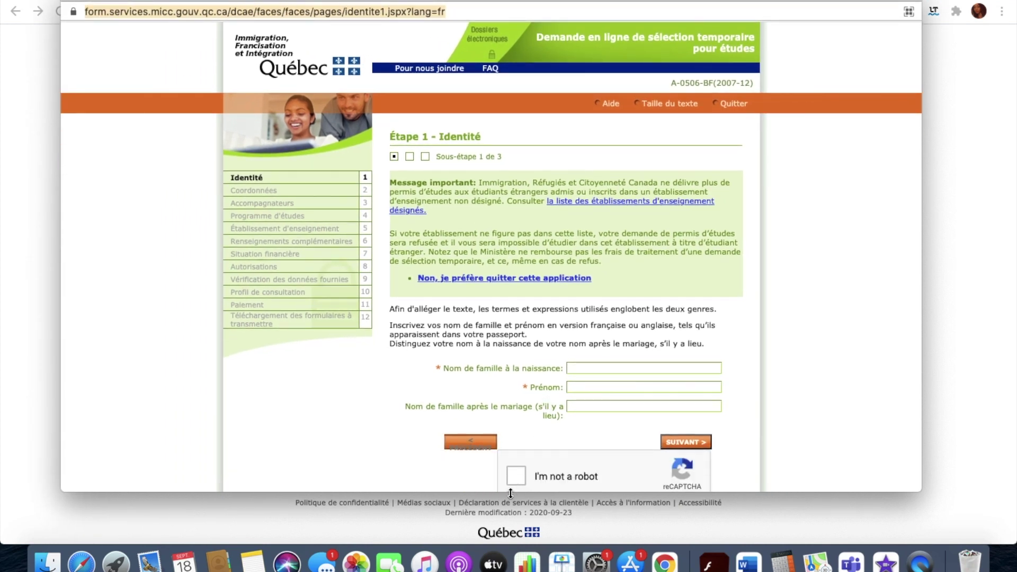
drag(486, 494, 486, 538)
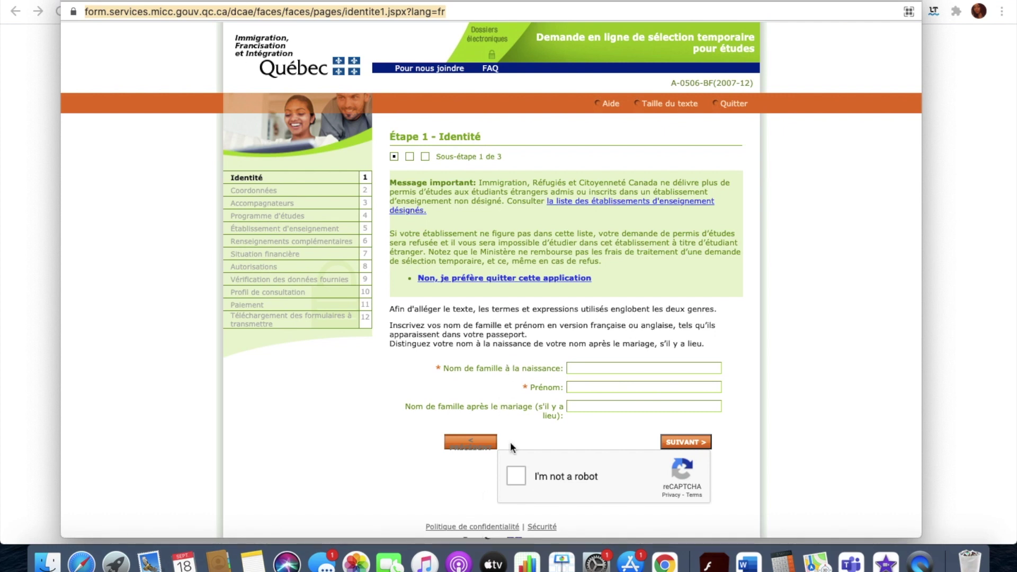
click(526, 473)
Enter the applicant's birth family name and first name, then go to sub-step 2.
click(585, 367)
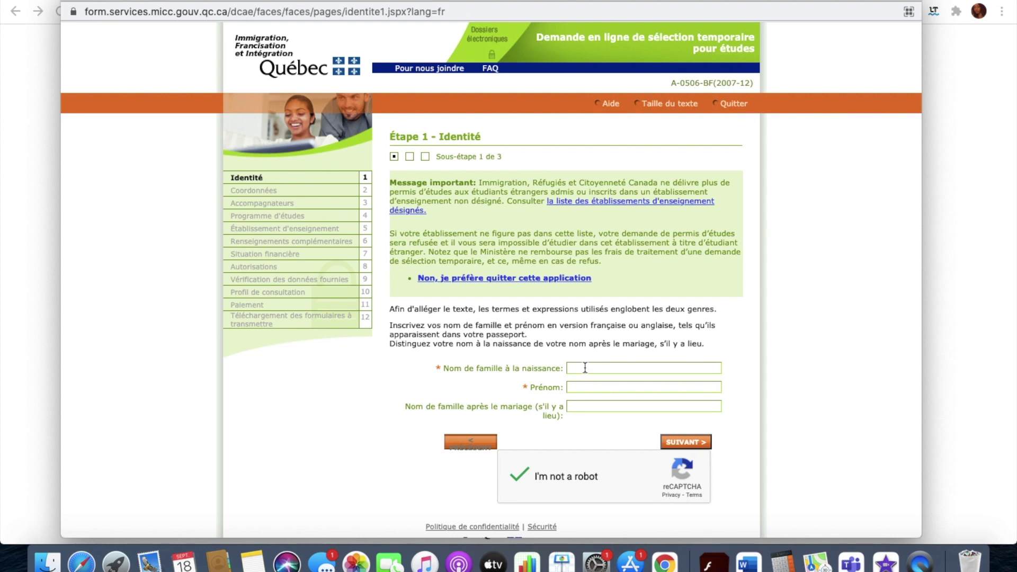
click(585, 367)
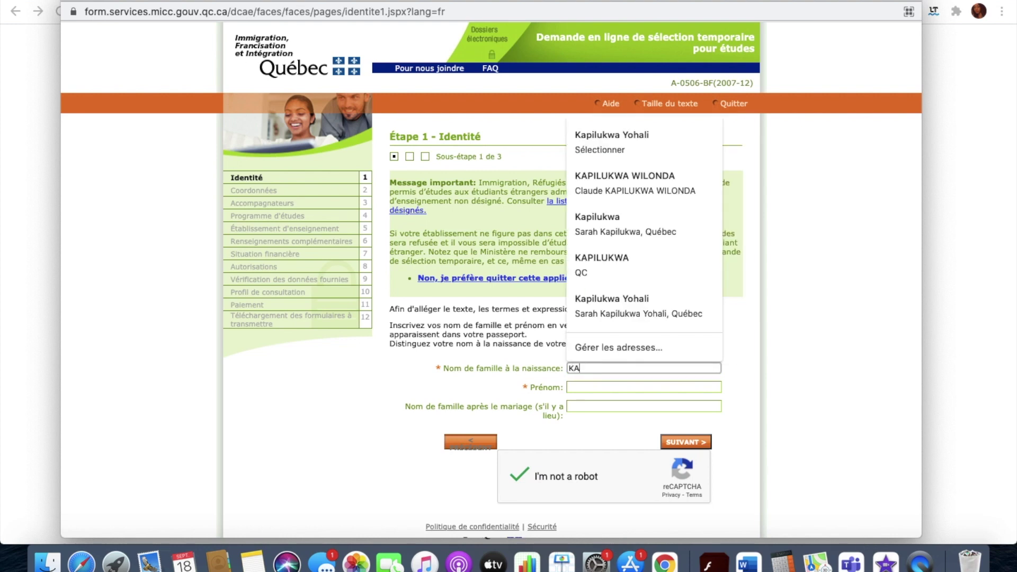
click(589, 388)
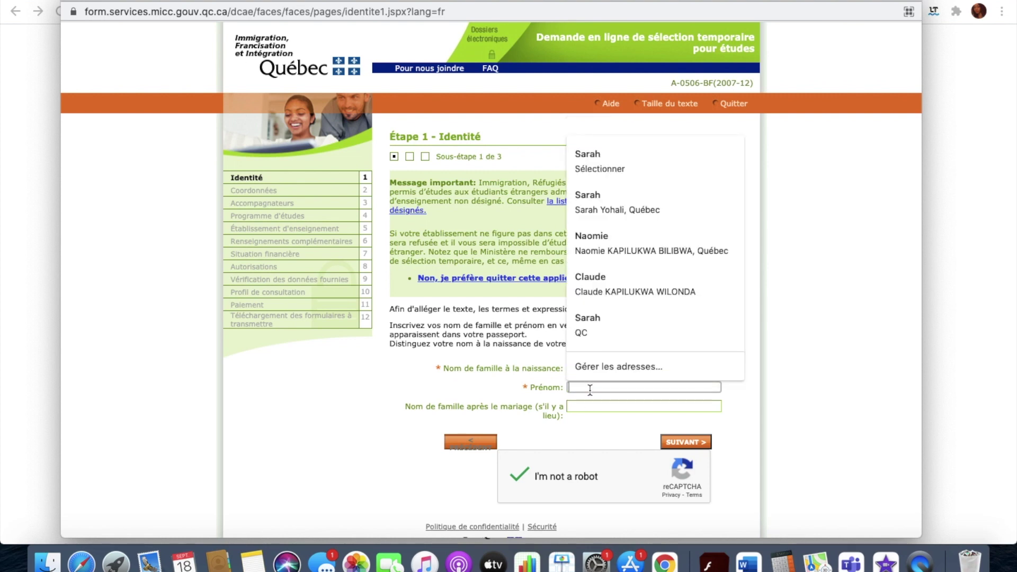
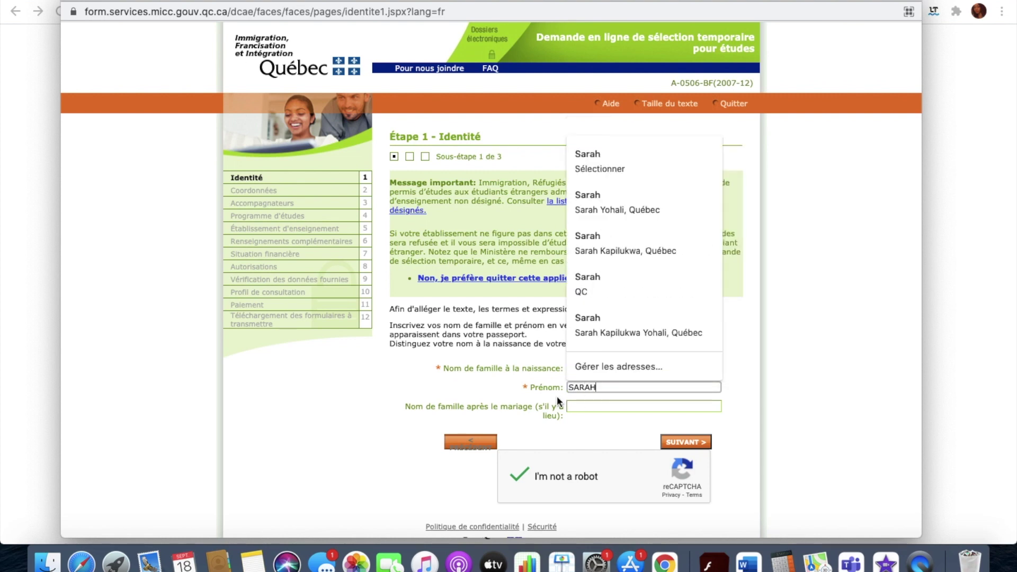
key(Tab)
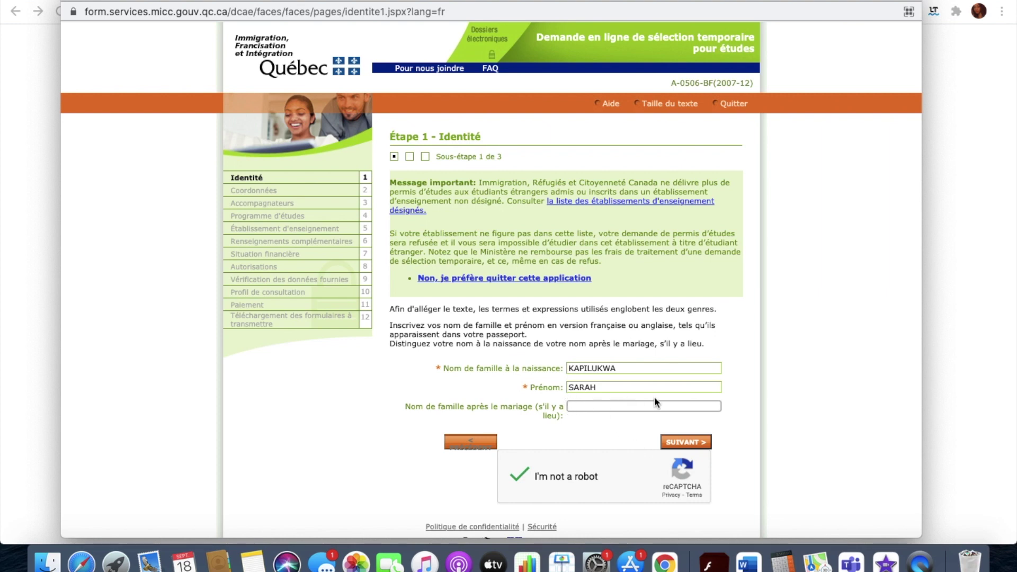
click(679, 446)
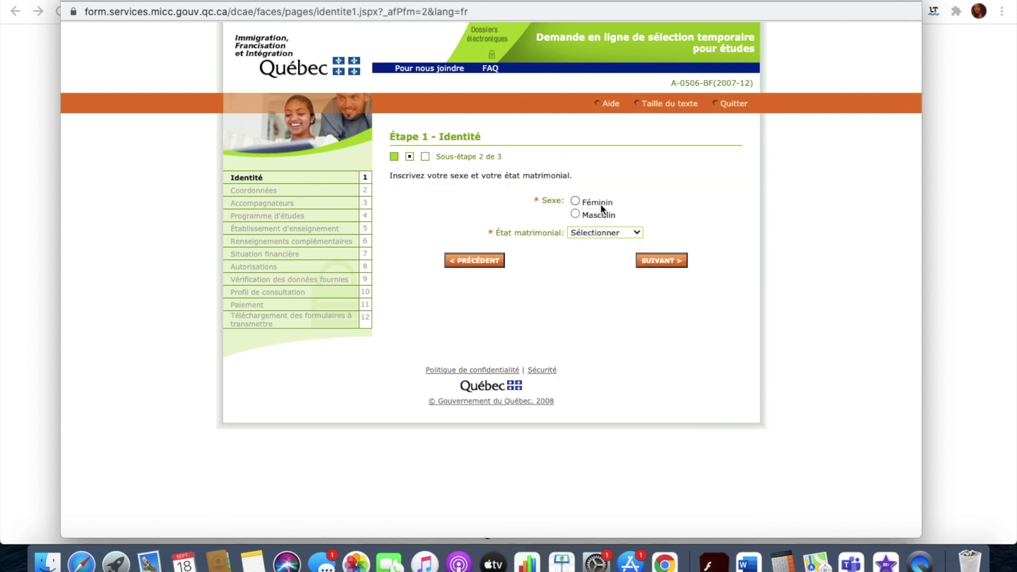
Set sex to Féminin and marital status to Célibataire, then continue.
click(585, 202)
click(577, 230)
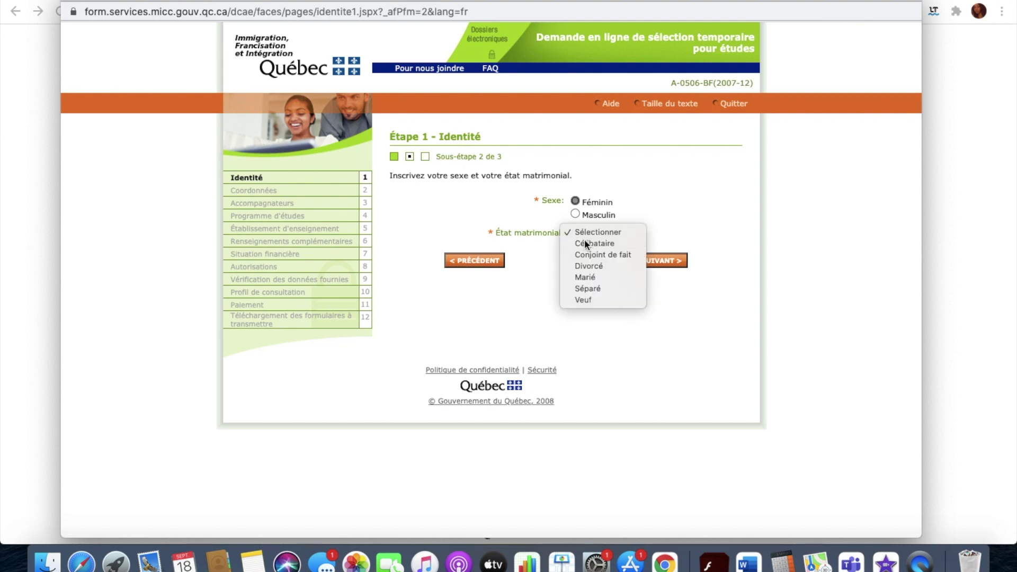
click(584, 240)
click(644, 259)
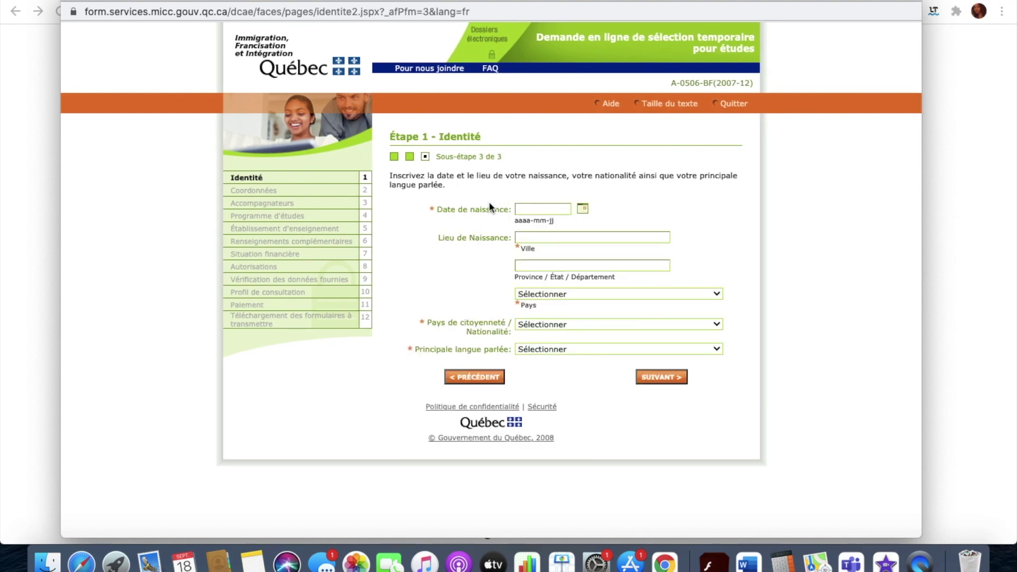
click(526, 210)
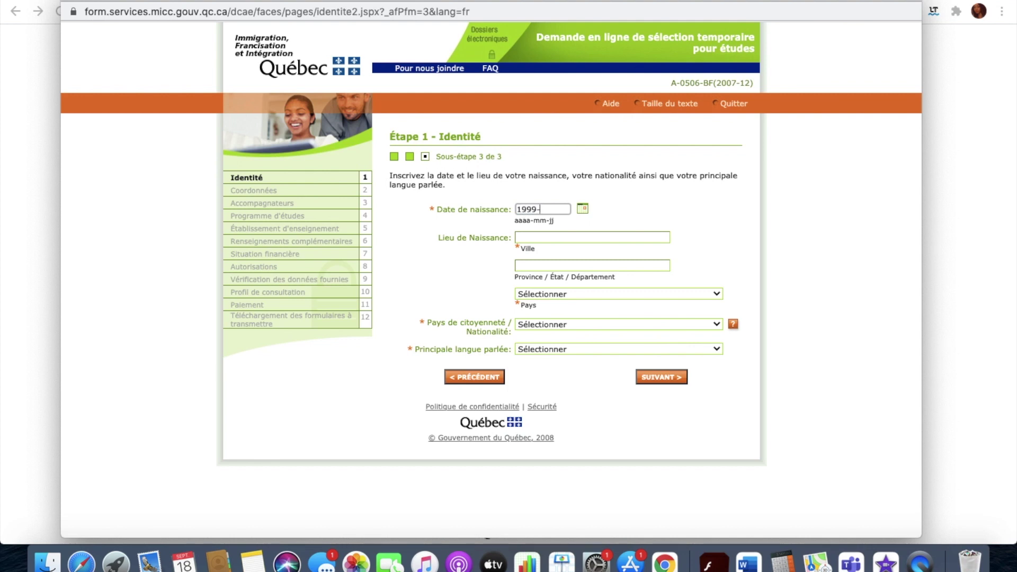
click(519, 238)
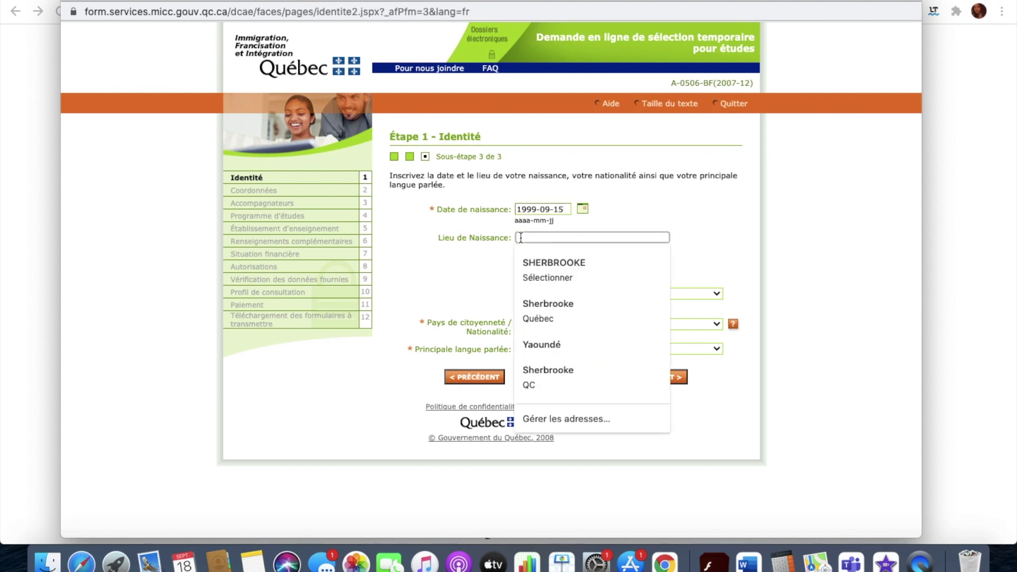
text(K)
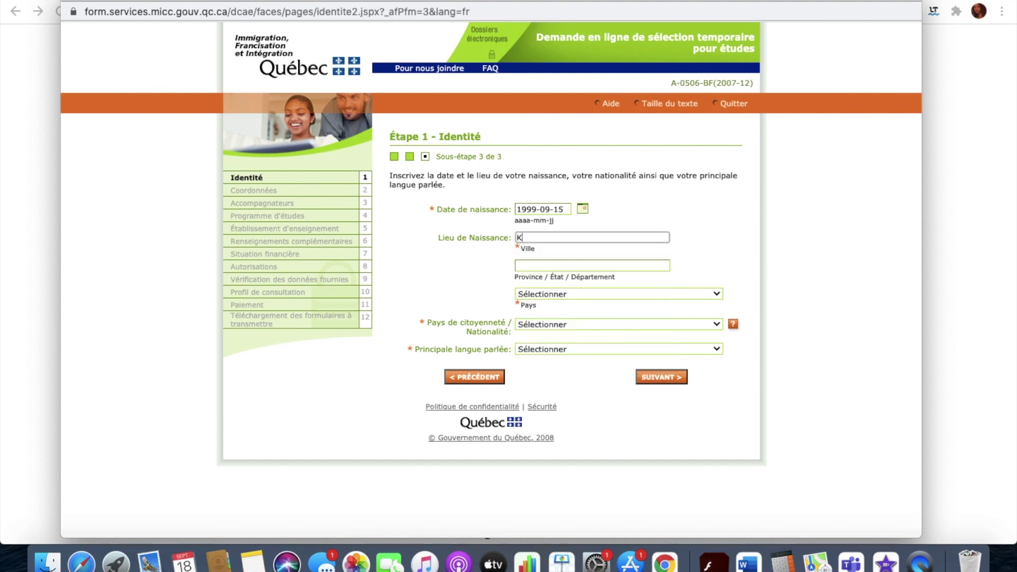
text(ISANGANI)
click(530, 264)
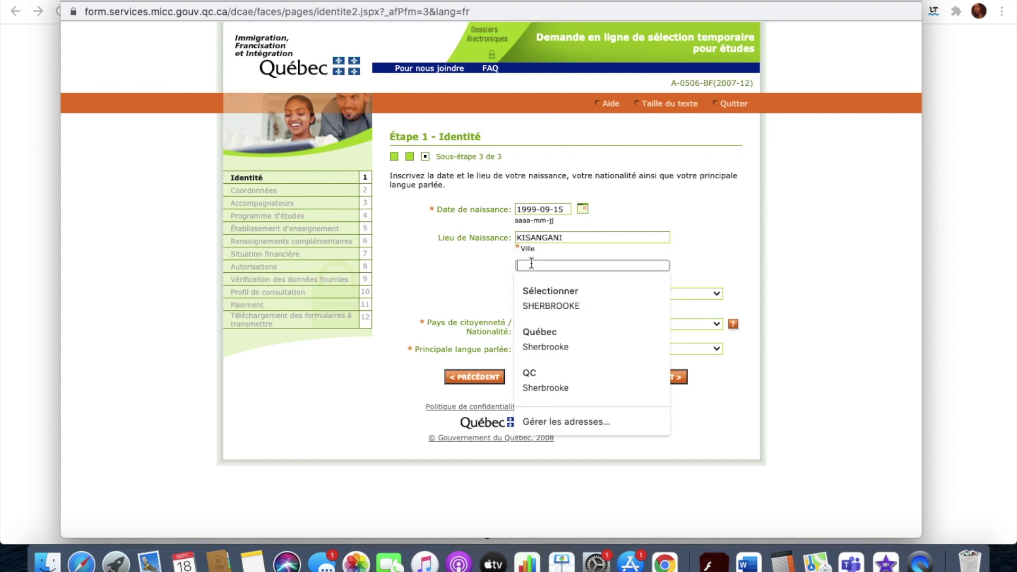
click(474, 285)
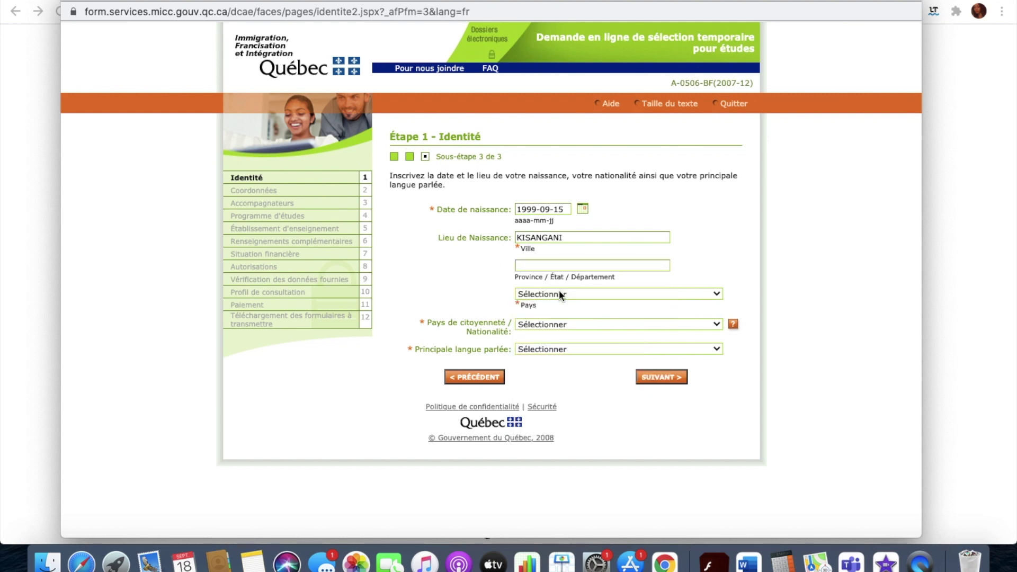
click(540, 265)
text(PROVINCE OR)
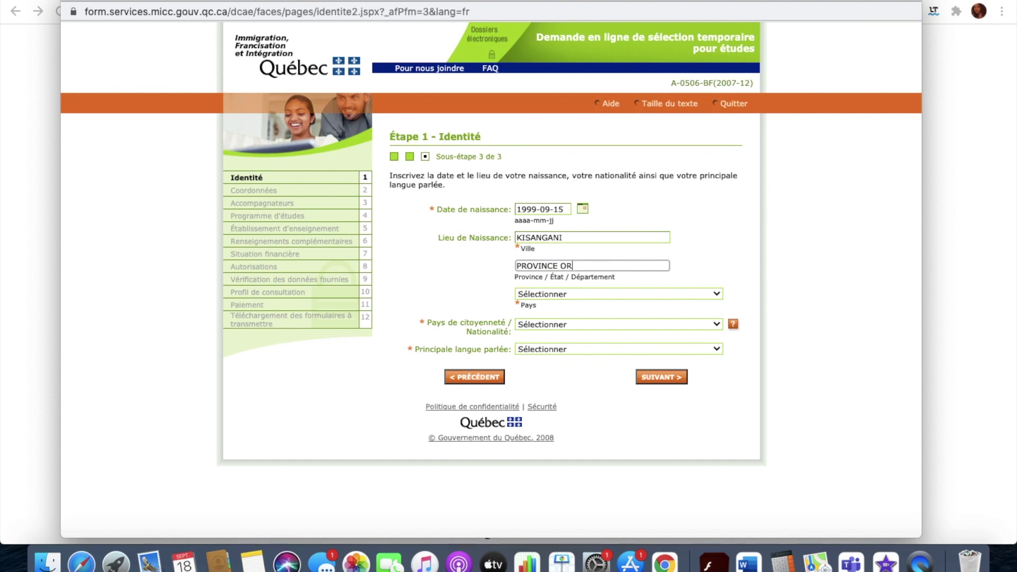
text(IENTALE)
Set both birth country and citizenship to Rép. démocratique du Congo.
click(538, 294)
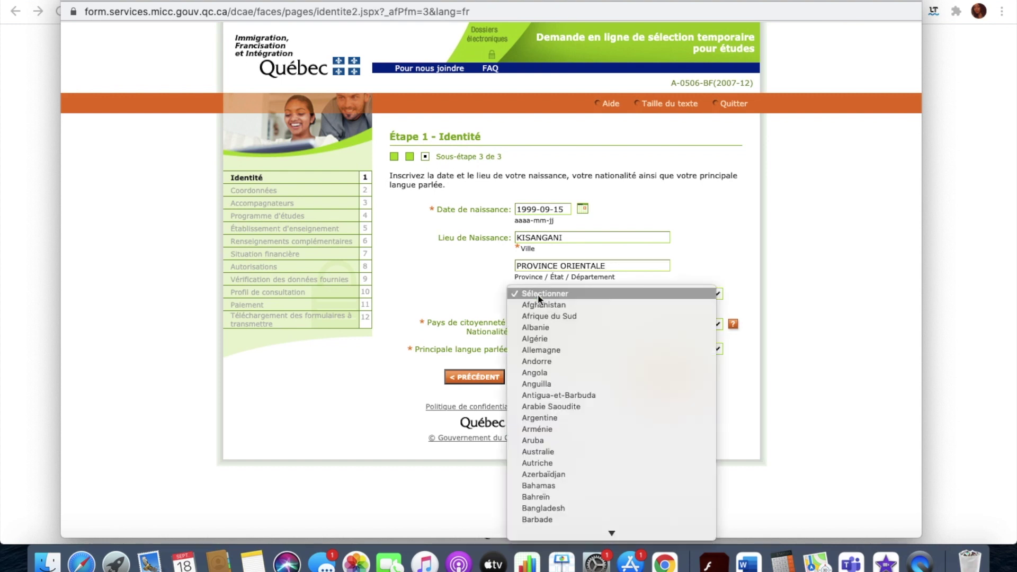
scroll(545, 399, down, 15)
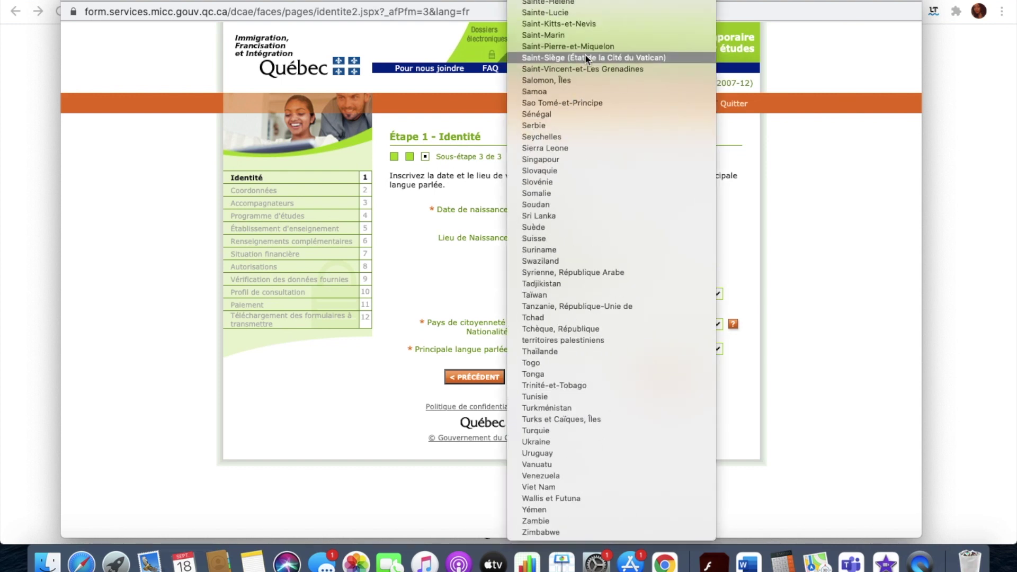
scroll(585, 55, up, 4)
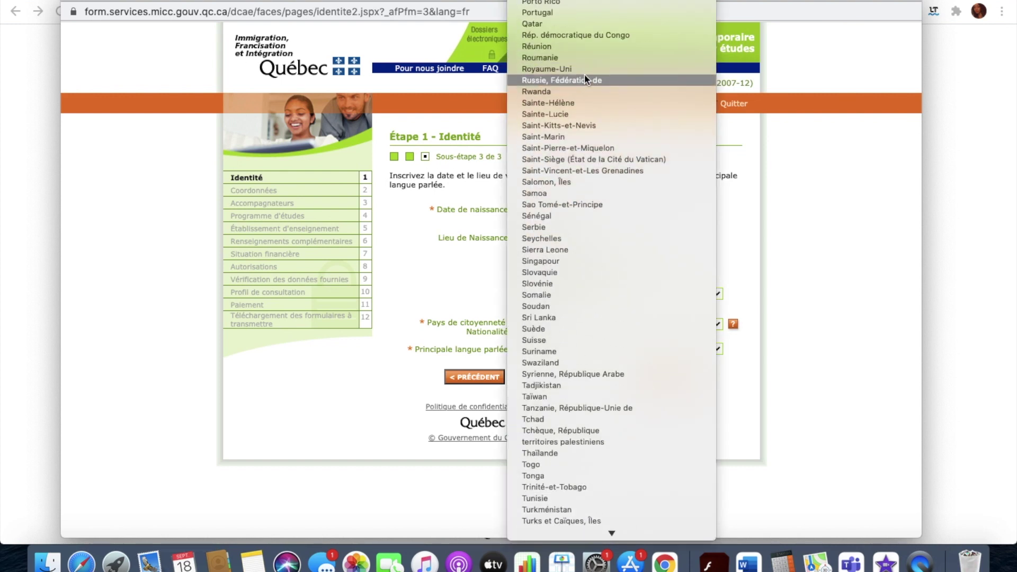
click(581, 35)
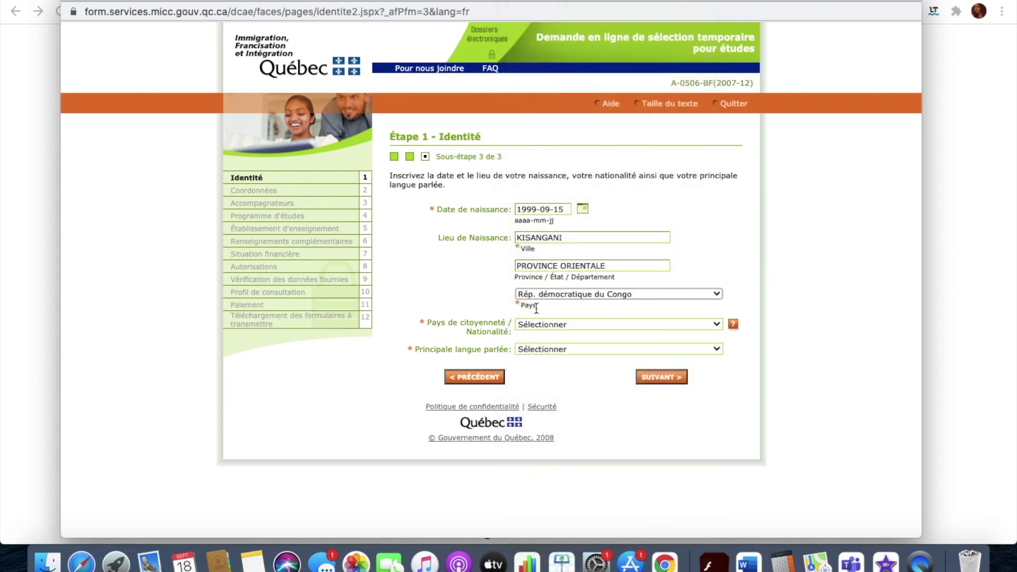
click(536, 326)
scroll(552, 422, down, 15)
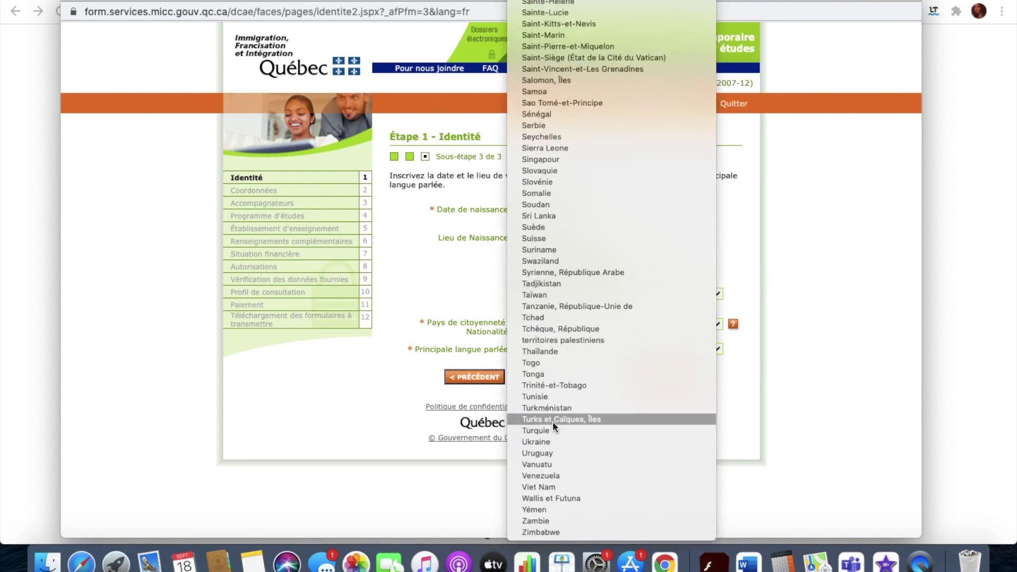
scroll(565, 30, up, 5)
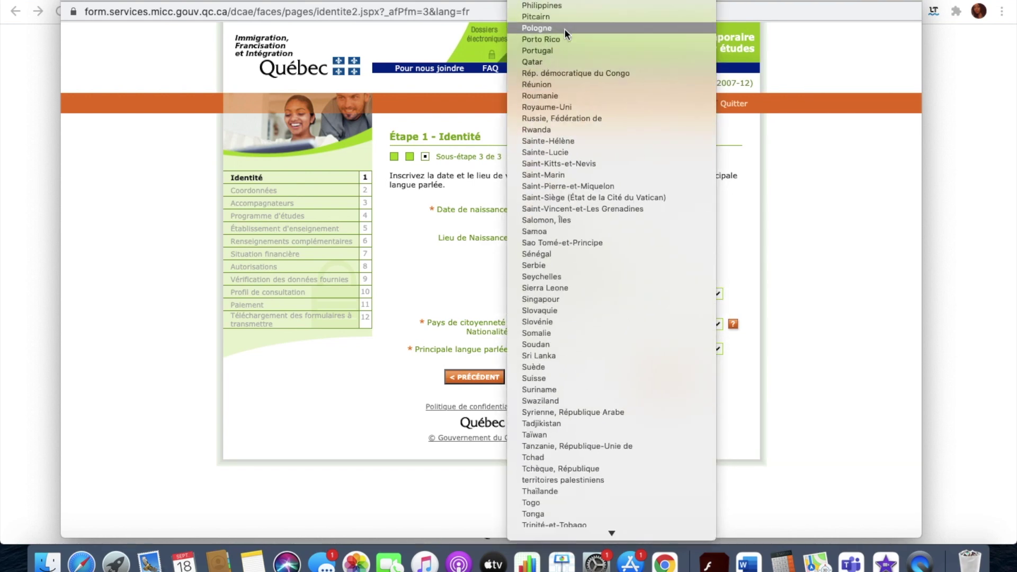
click(567, 189)
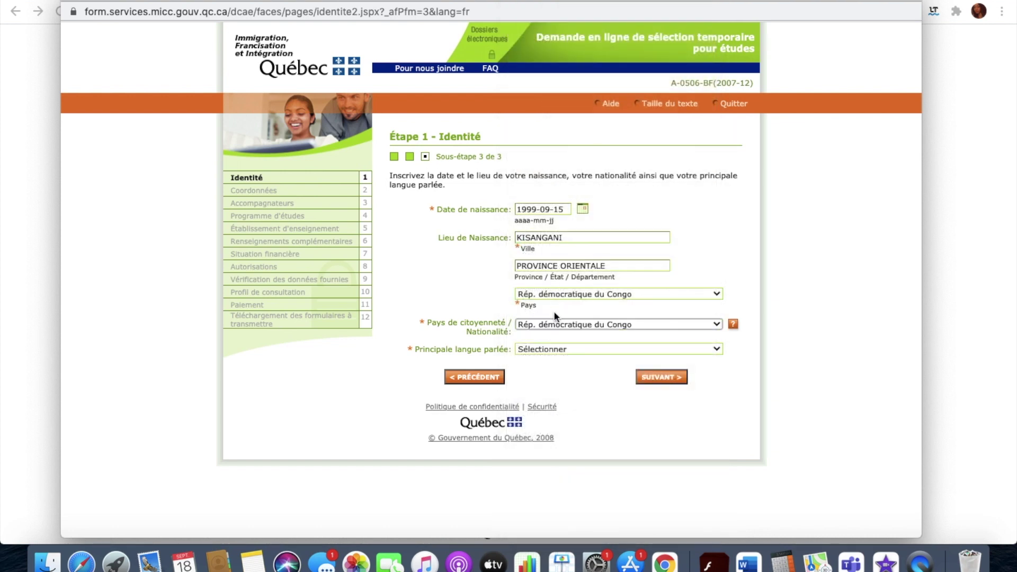
Choose Français as main spoken language and submit the identity details.
click(549, 348)
scroll(551, 442, down, 15)
scroll(565, 143, up, 5)
scroll(565, 140, up, 10)
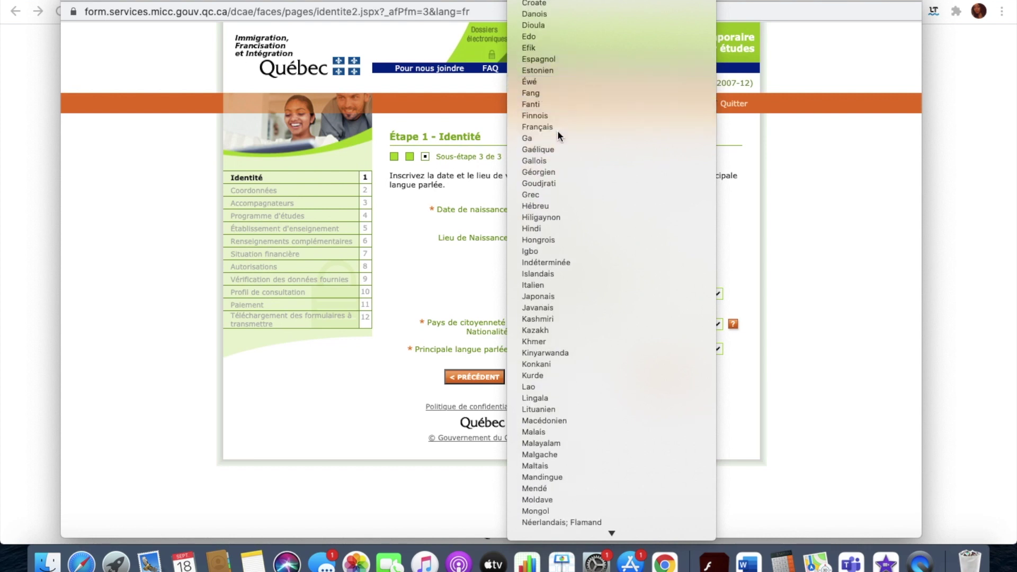
click(557, 127)
click(650, 377)
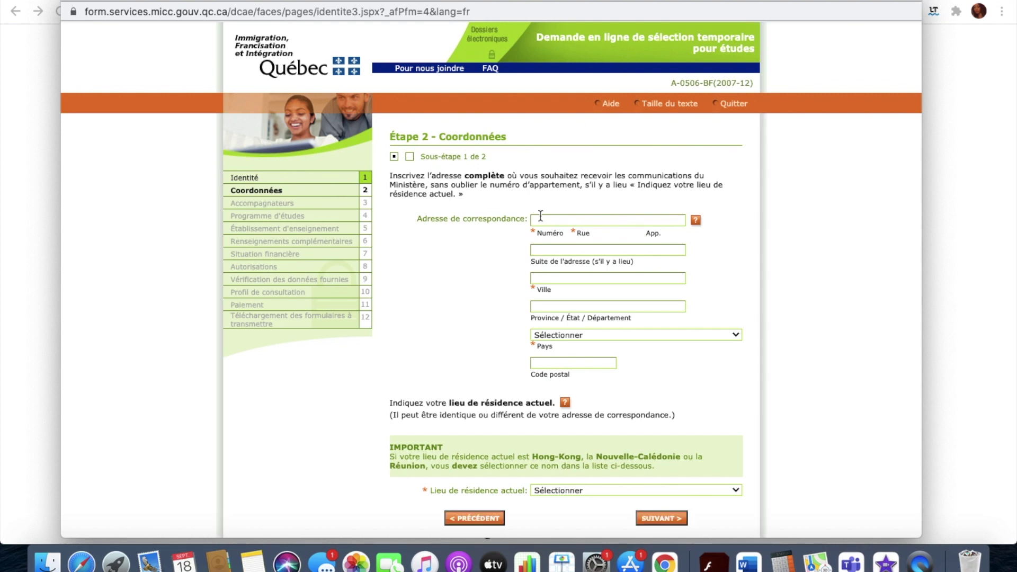
Set the correspondence address country to Canada.
click(548, 335)
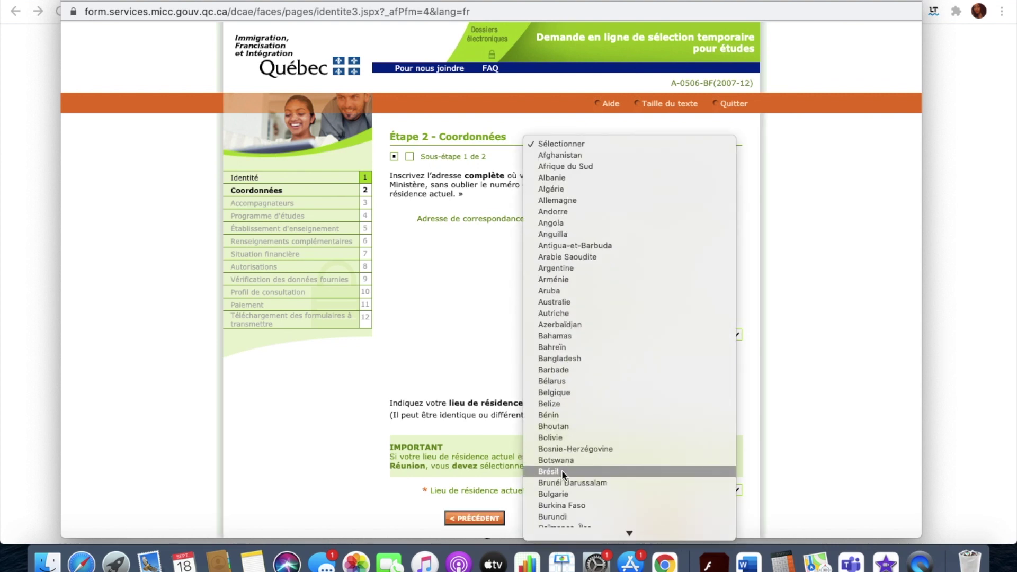
scroll(562, 469, down, 5)
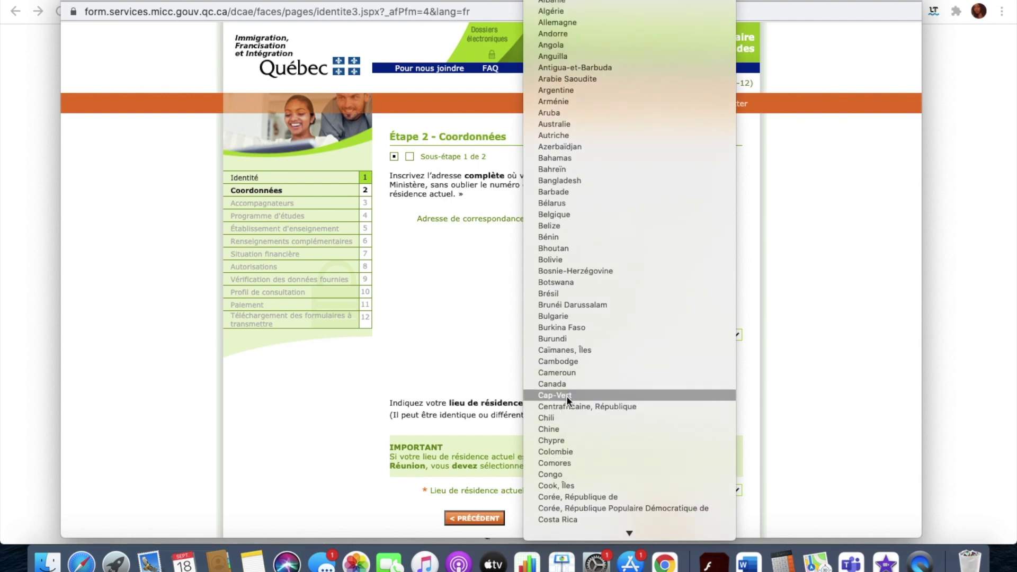
click(566, 384)
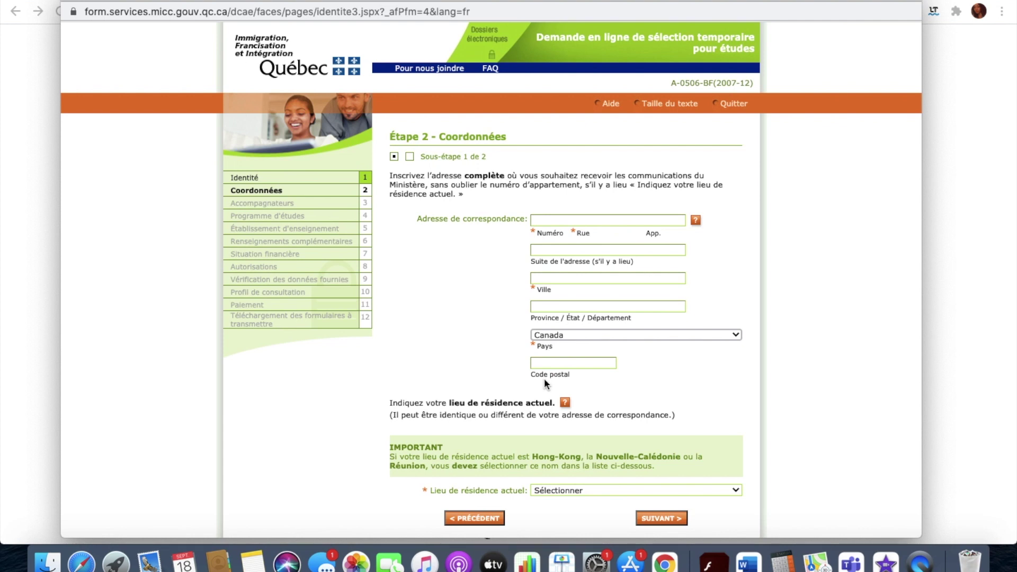
click(607, 221)
click(596, 440)
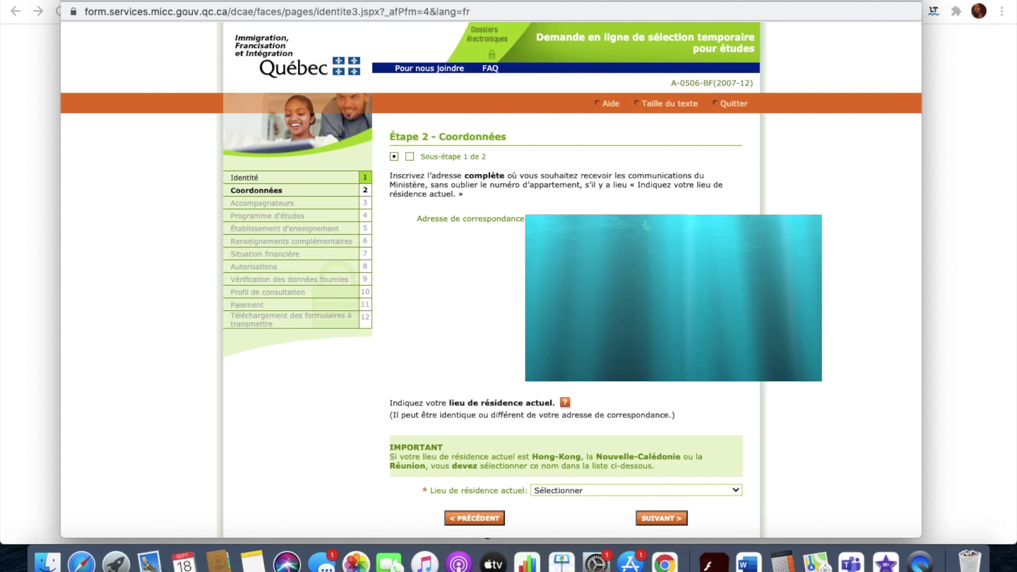
Choose Canada as current place of residence and continue.
click(561, 489)
scroll(558, 513, down, 10)
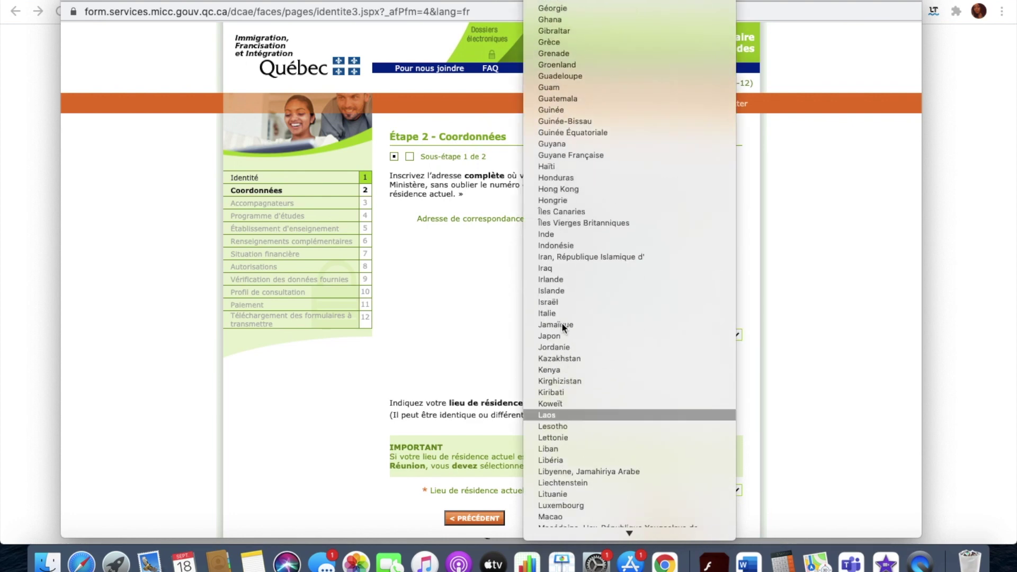
scroll(556, 396, down, 5)
scroll(555, 397, down, 5)
scroll(555, 397, up, 12)
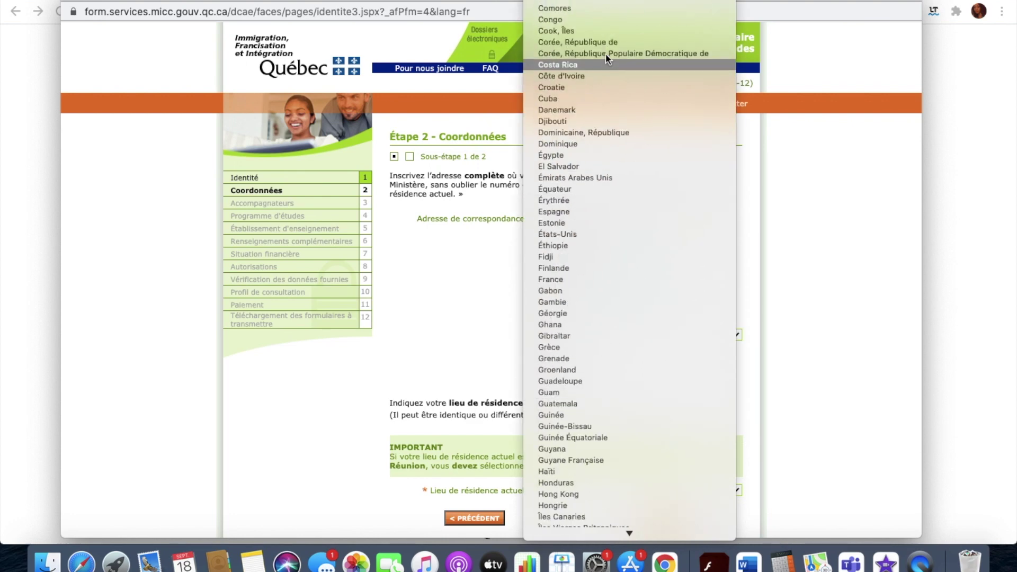
scroll(601, 32, up, 1)
scroll(589, 64, up, 3)
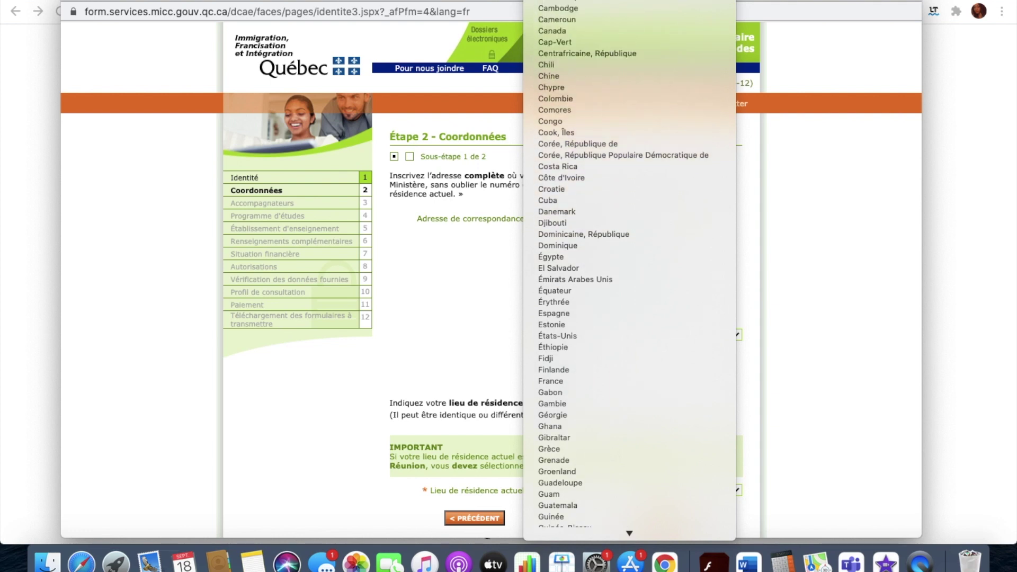
click(590, 42)
scroll(657, 496, down, 1)
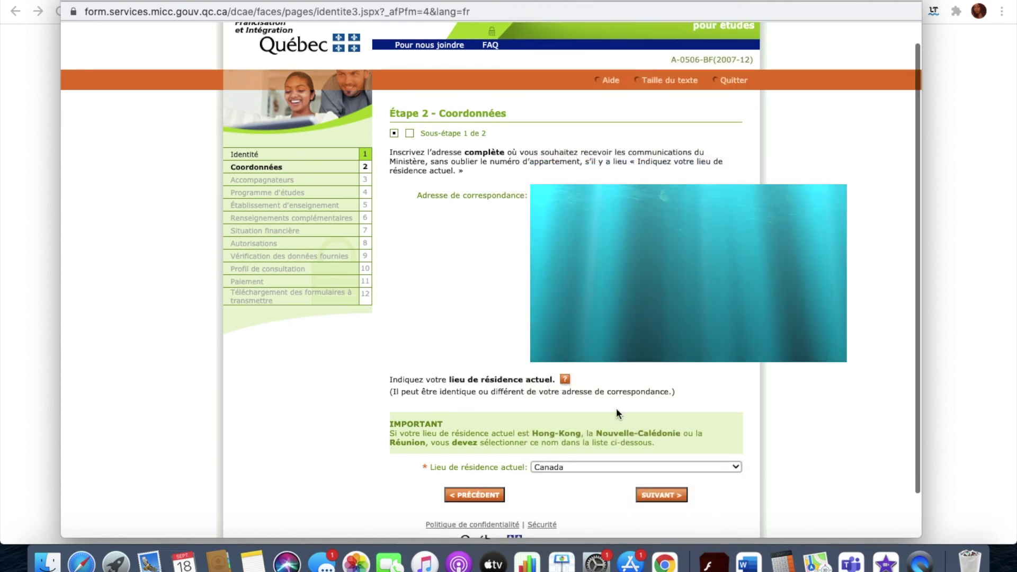
click(657, 495)
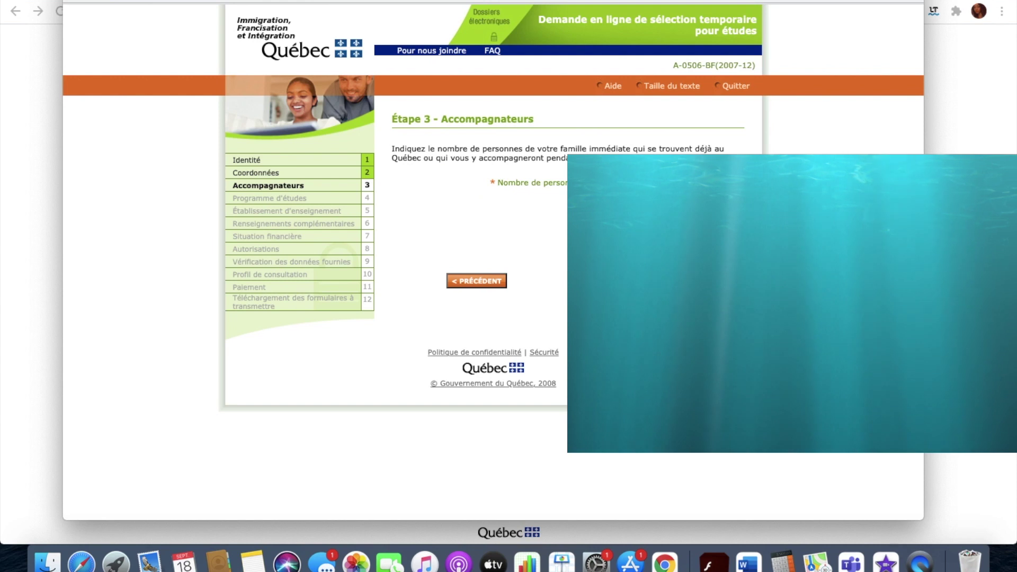
Set accompanying family members to 0 and proceed to the study programme step.
click(627, 187)
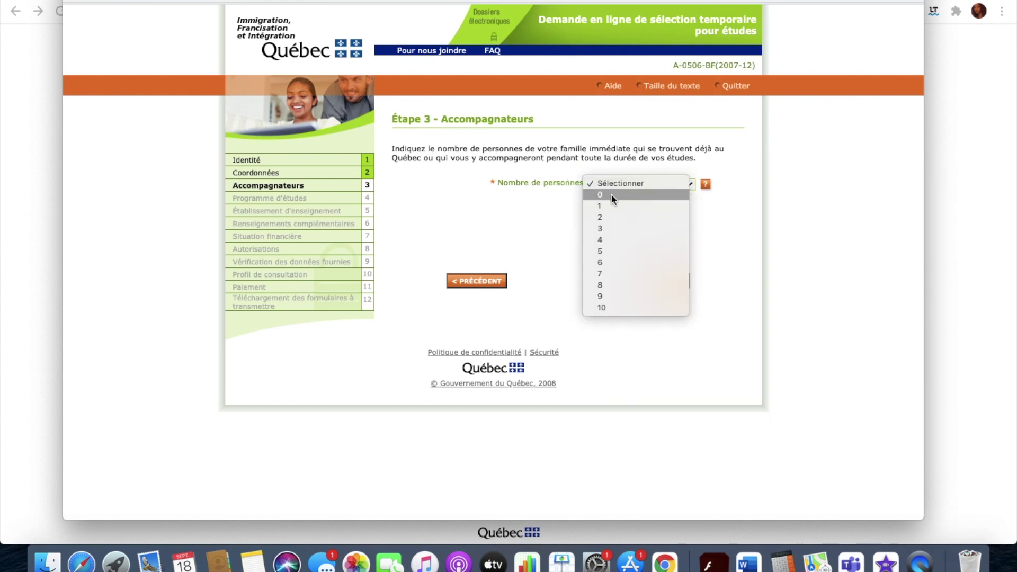
click(612, 194)
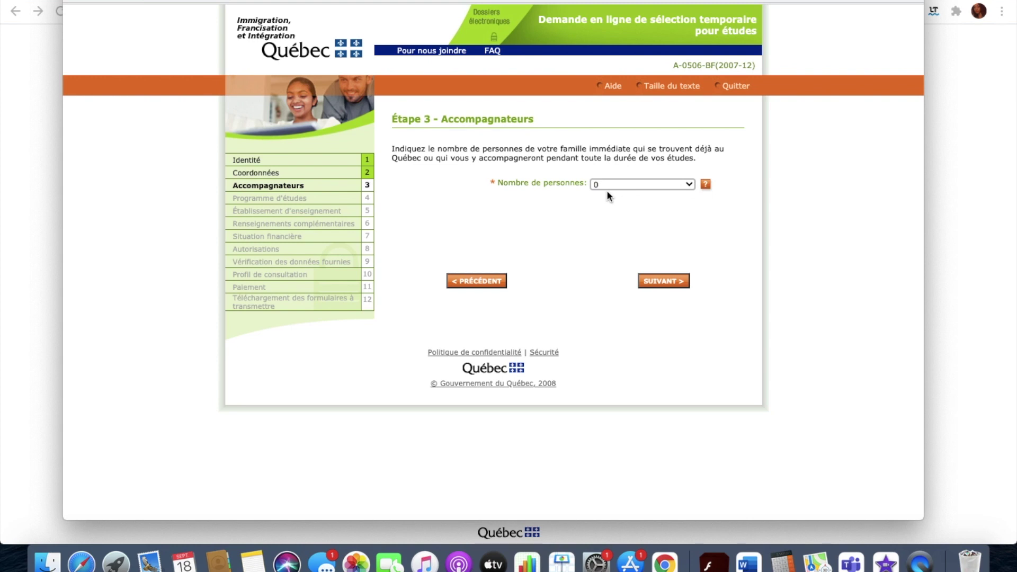
click(657, 287)
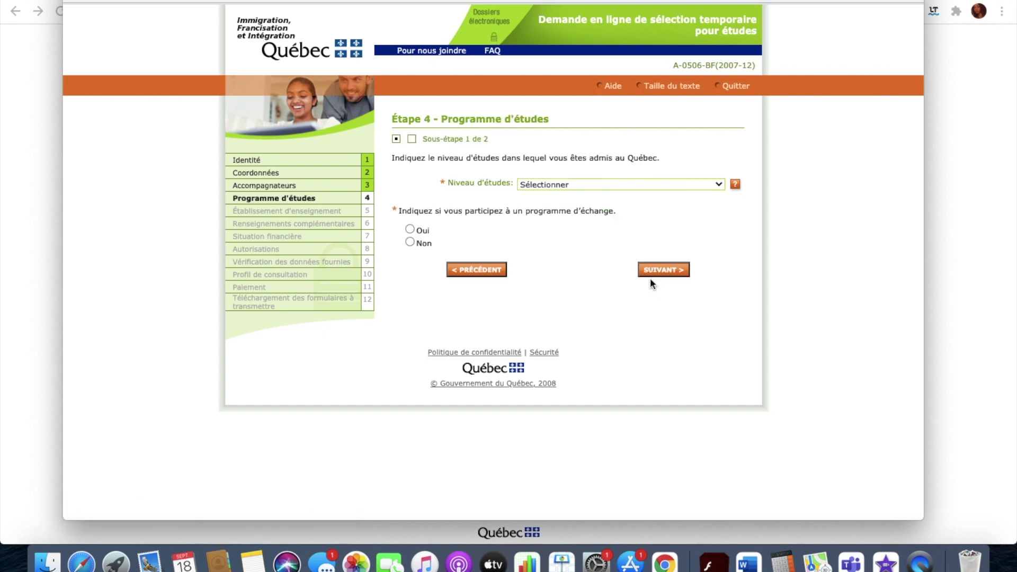
Choose Universitaire 1er cycle / Professionnel as study level and begin the programme name.
click(552, 185)
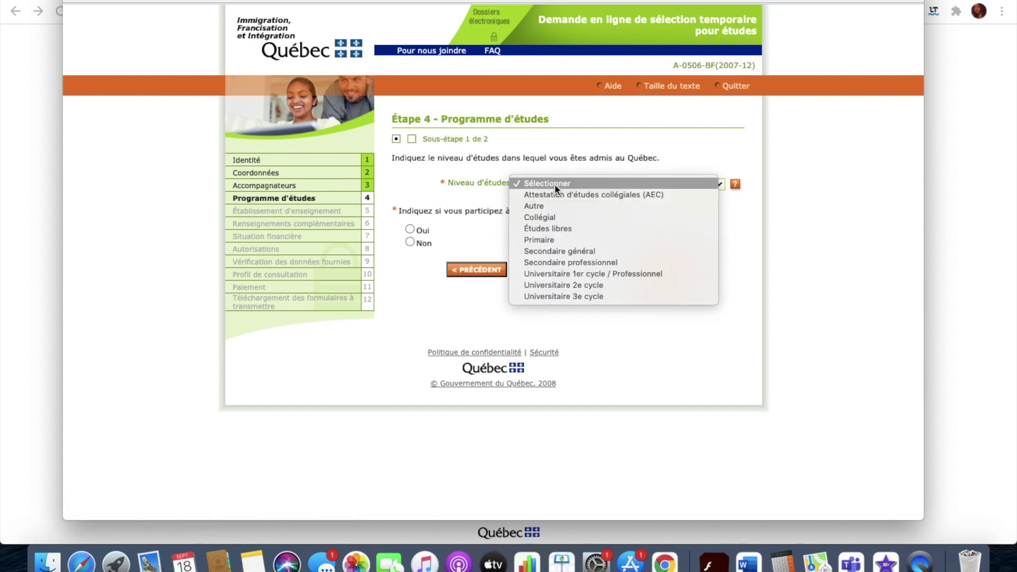
click(573, 272)
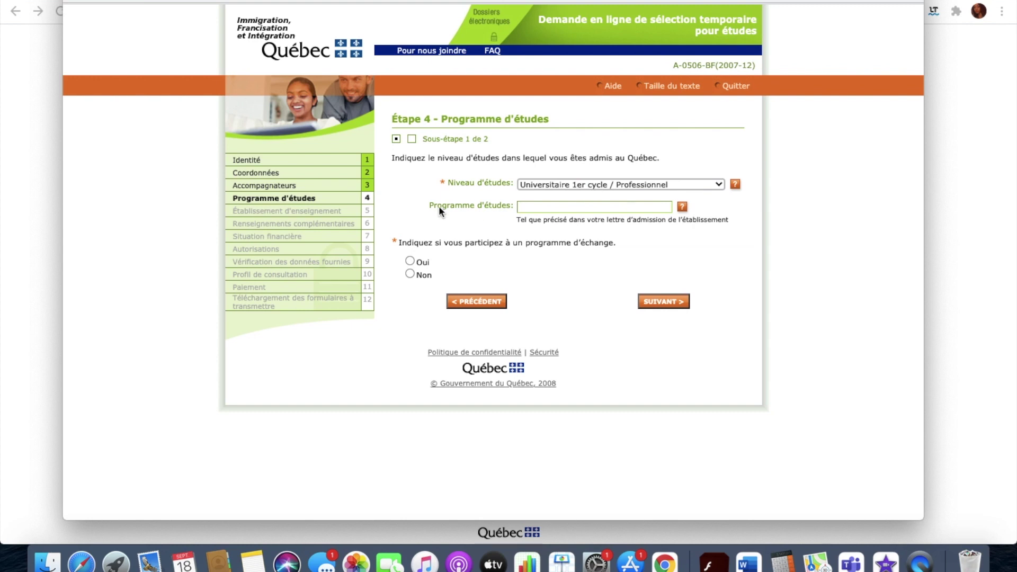
click(529, 207)
text(RESSOURCES HUMAINES)
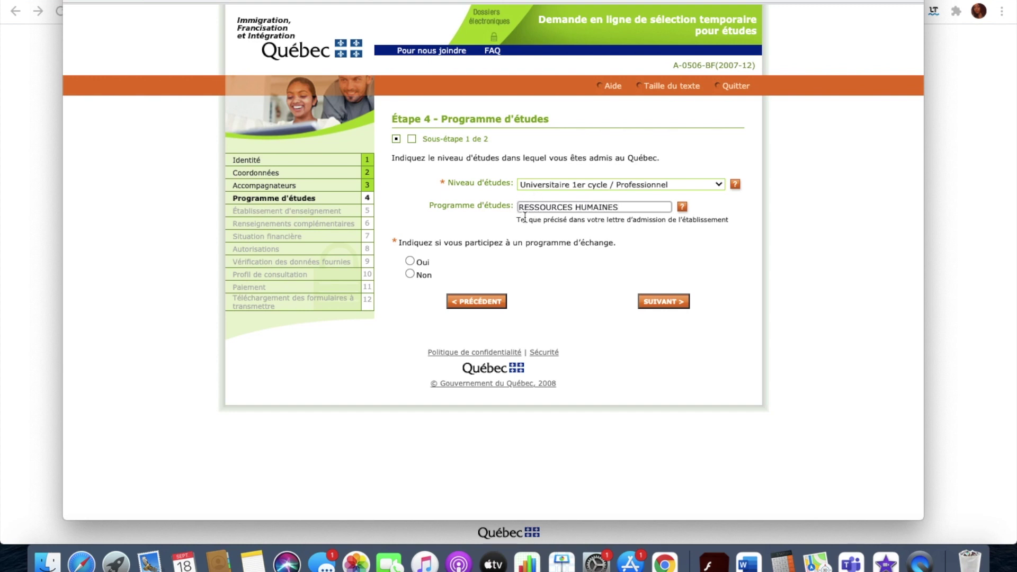
Edit the programme name to BACCALAURÉAT EN ADMINISTRATION DES AFFAIRES.
drag(516, 219, 731, 221)
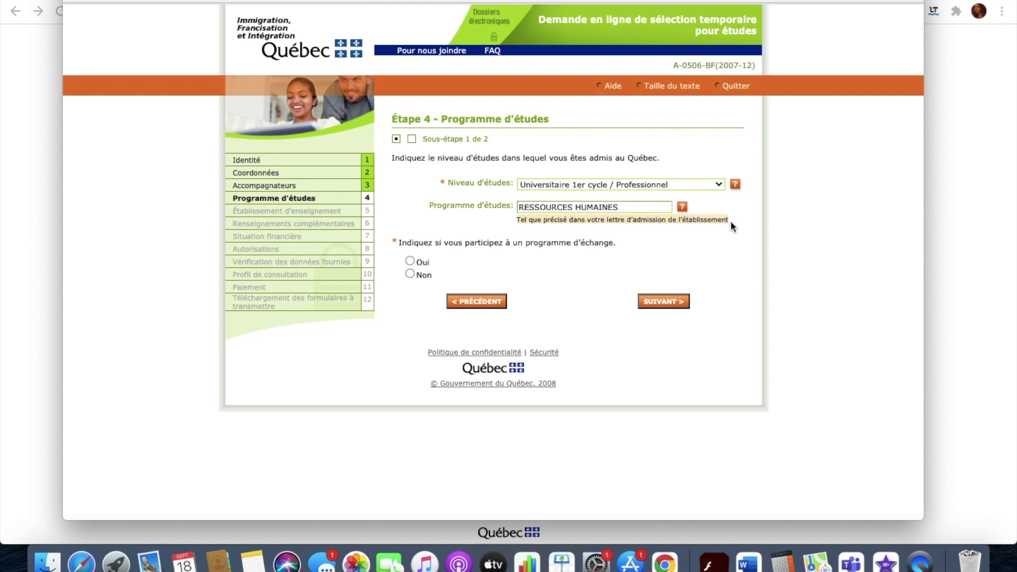
click(519, 206)
text(BACCAL)
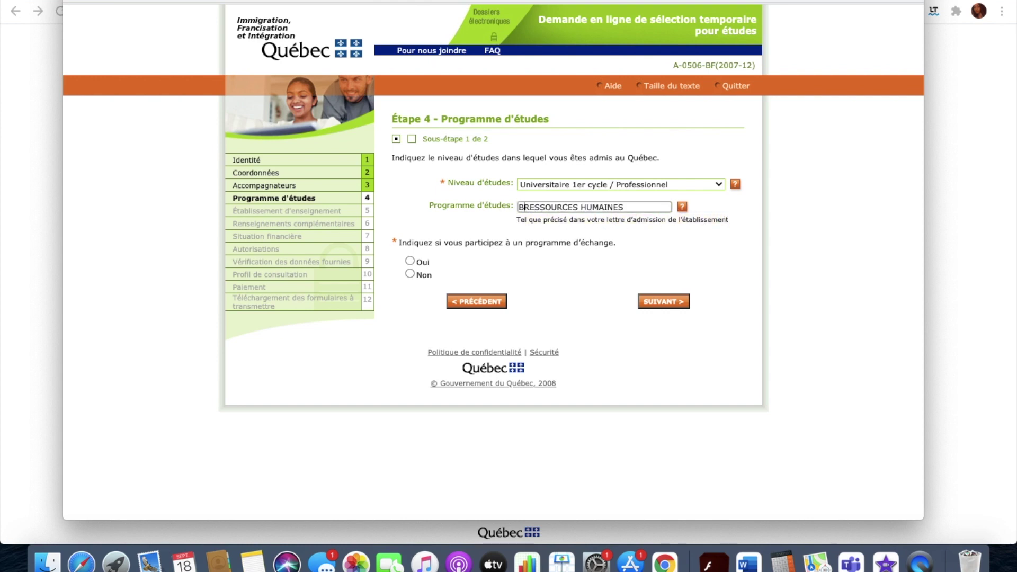
text(AURÉA)
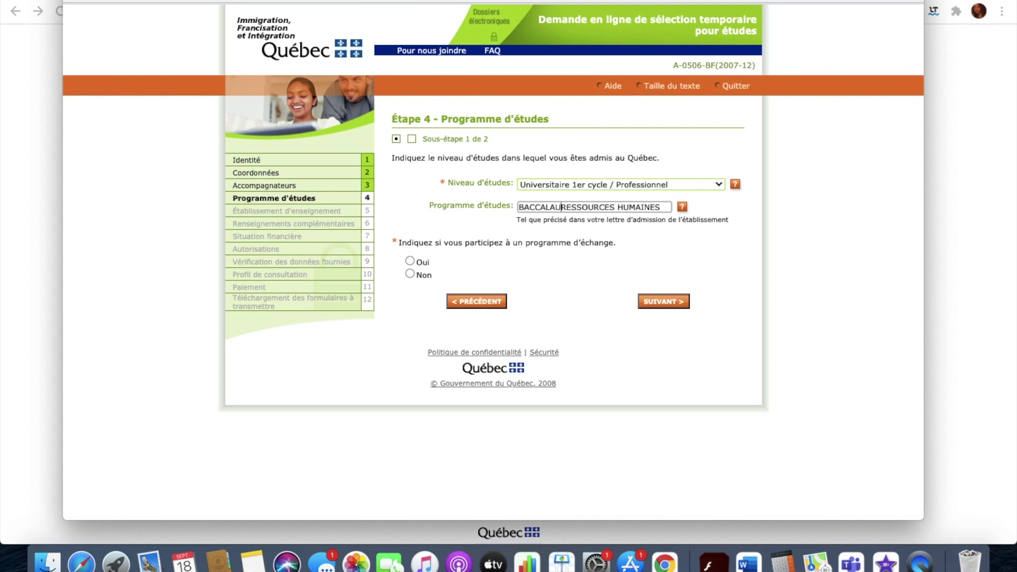
key(BackSpace)
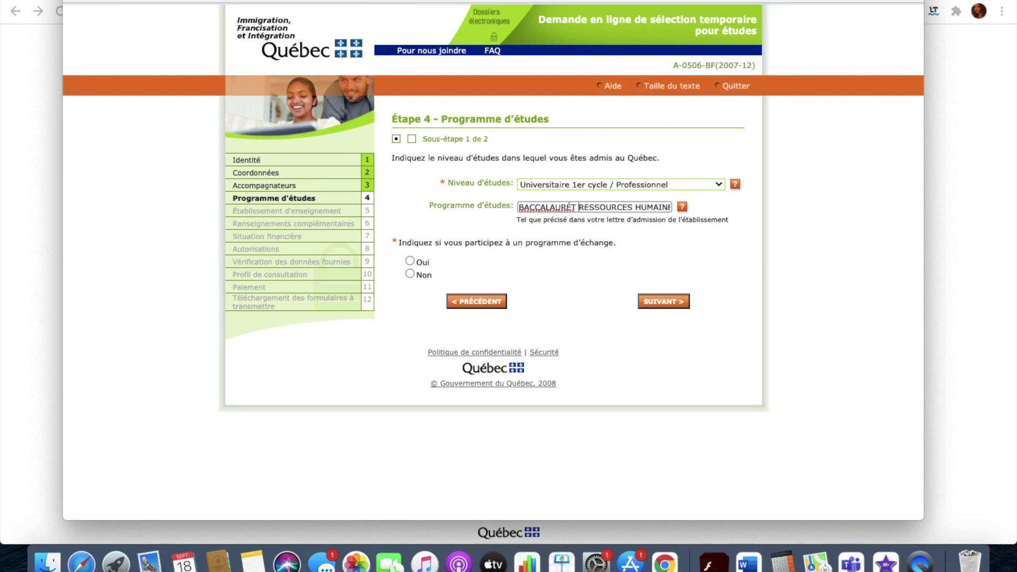
text(AT EN AD)
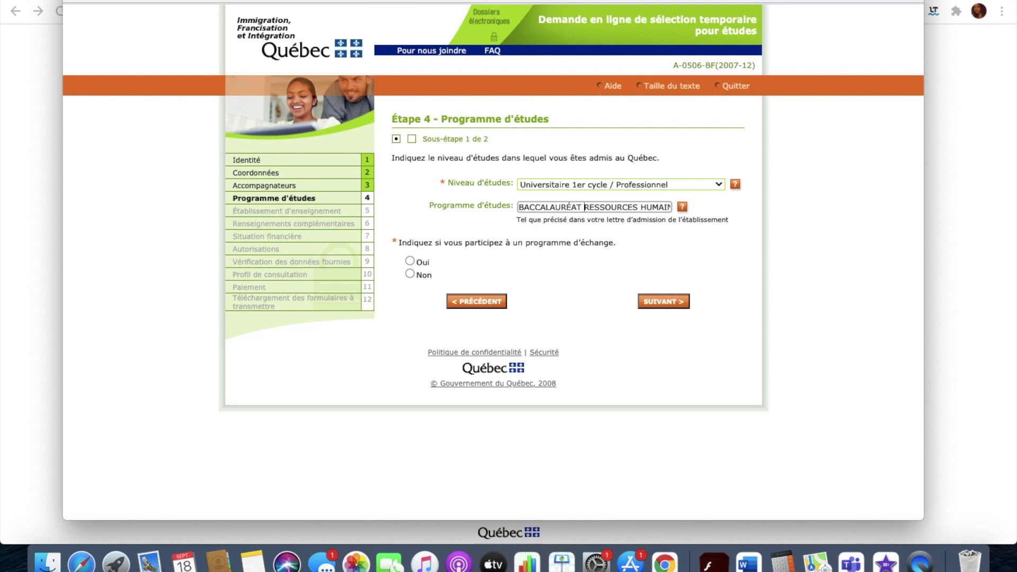
text(M)
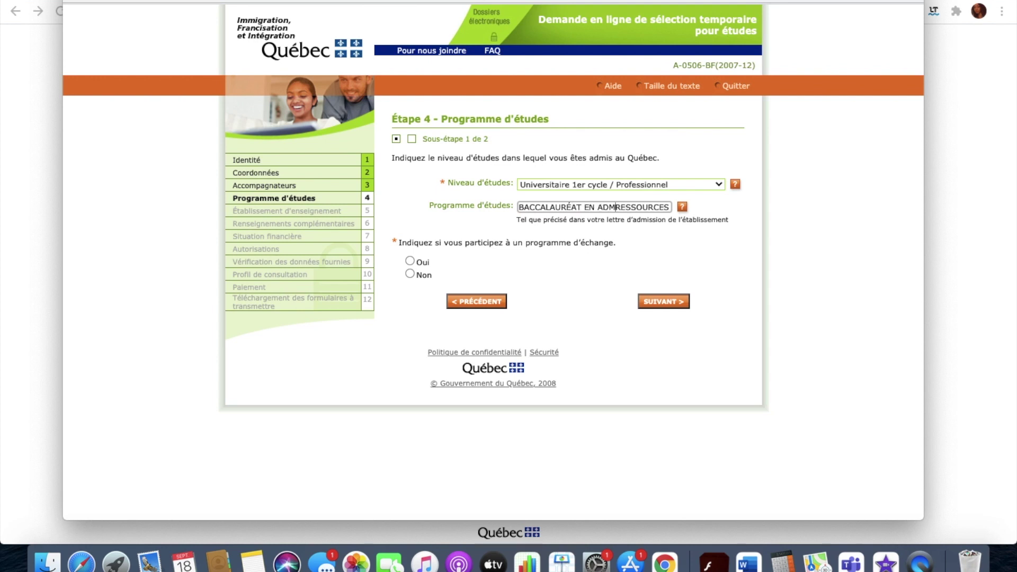
text(INISTRATION DES AFFAIR)
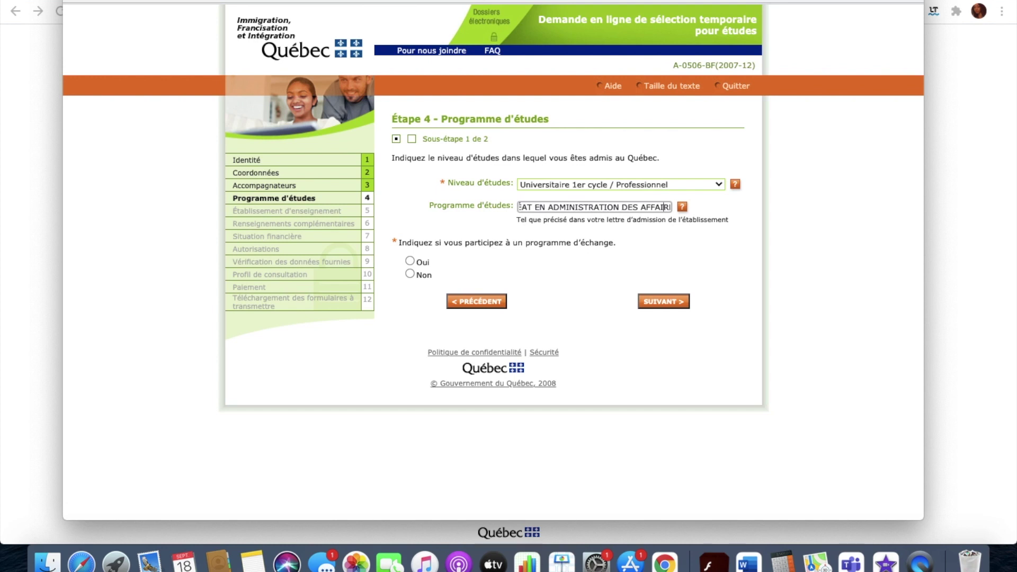
click(519, 207)
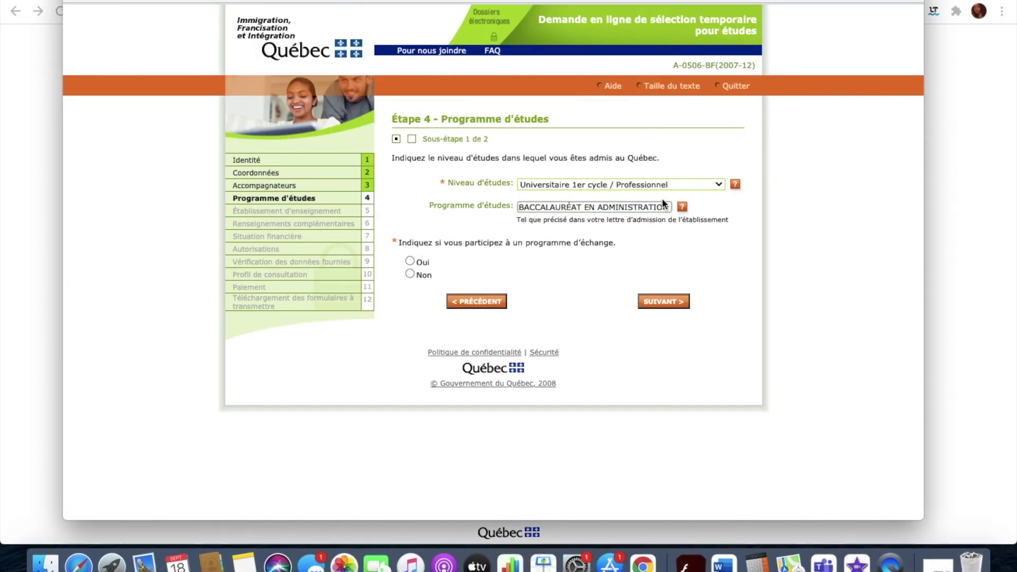
click(664, 205)
key(Right)
key(Right)
key(Right)
key(Right)
key(Right)
key(Right)
key(Right)
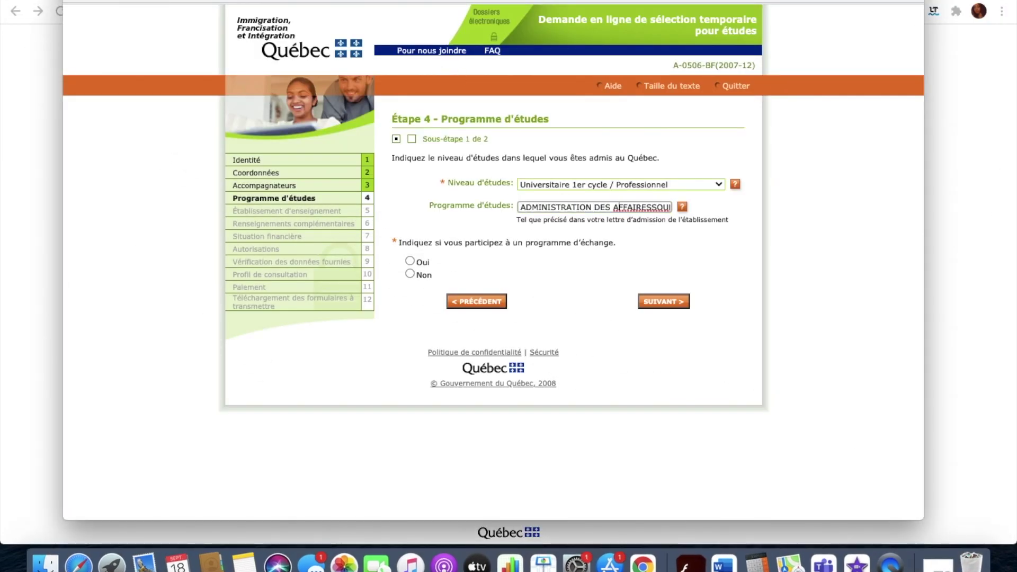
click(648, 207)
text(S)
drag(653, 207, 764, 203)
key(BackSpace)
Replace the programme name with 'BAA PROFIL RESSOURCES HUMAINES' and continue.
drag(671, 207, 532, 207)
click(453, 207)
text(BAA)
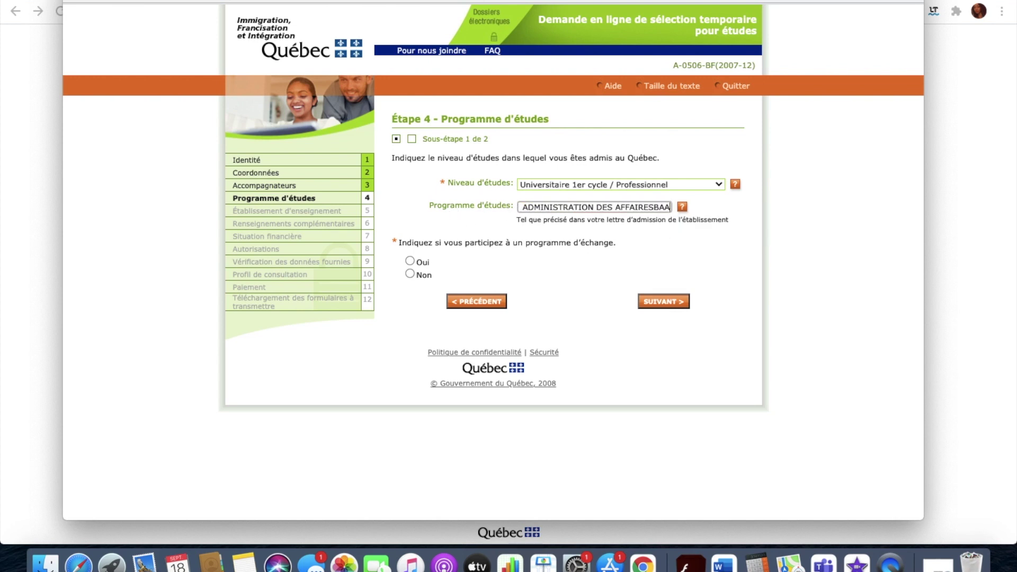
drag(671, 207, 504, 207)
key(BackSpace)
text(BAA PROFIL RESSOURCES HUMAINES)
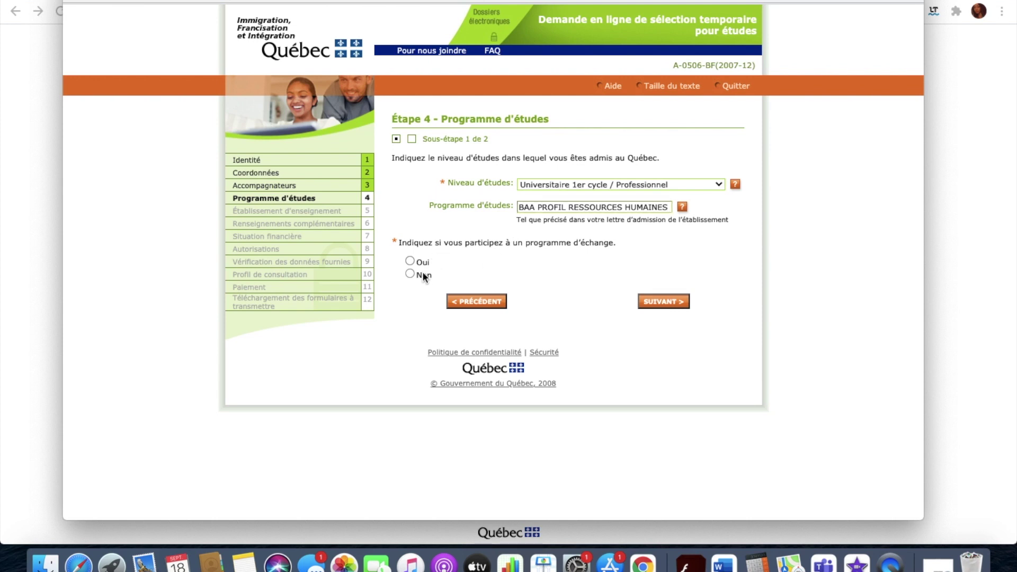
click(666, 302)
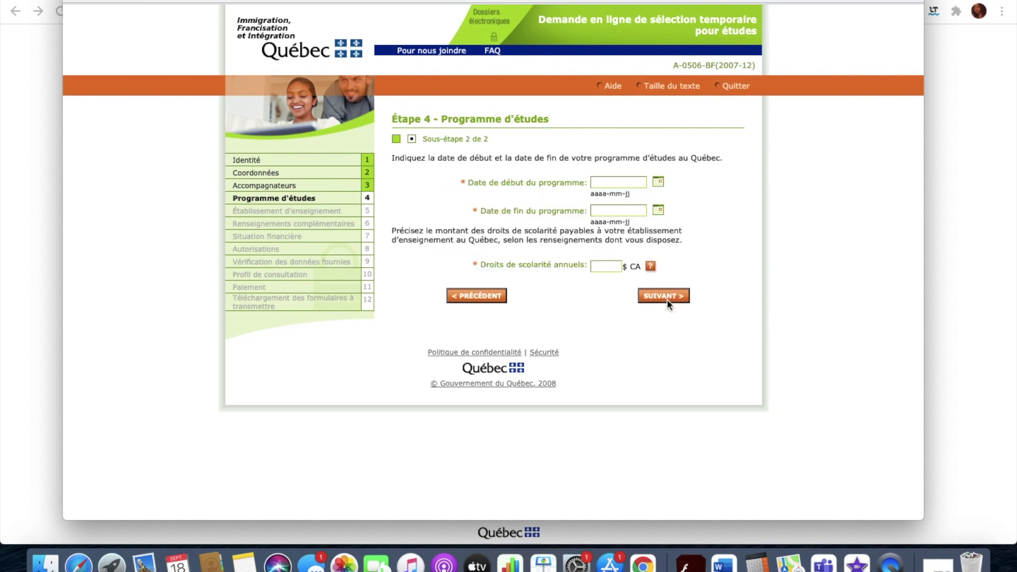
Enter programme start date 2022-08-26 and end date 2025-08-30.
click(599, 183)
text(2022-08-26)
click(595, 211)
text(2)
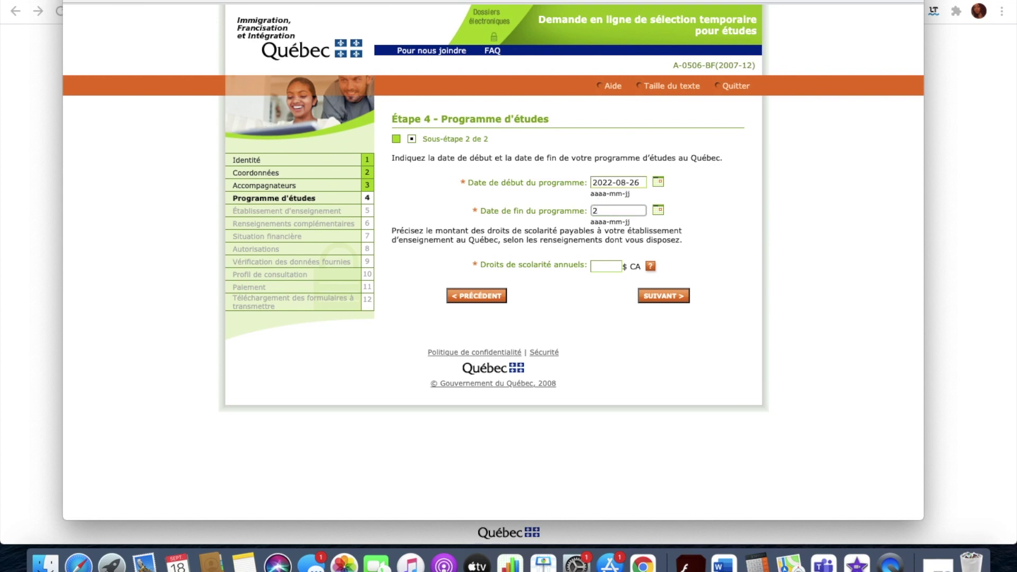
text(025-08-30)
Enter 20000 as annual tuition and continue to Étape 5.
click(592, 268)
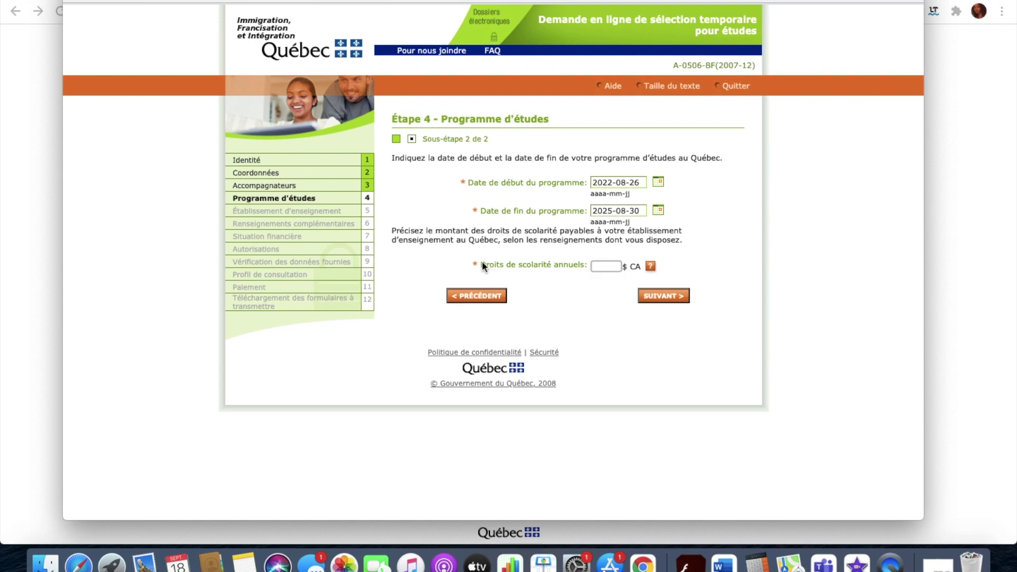
mouse_move(655, 266)
drag(504, 241, 686, 248)
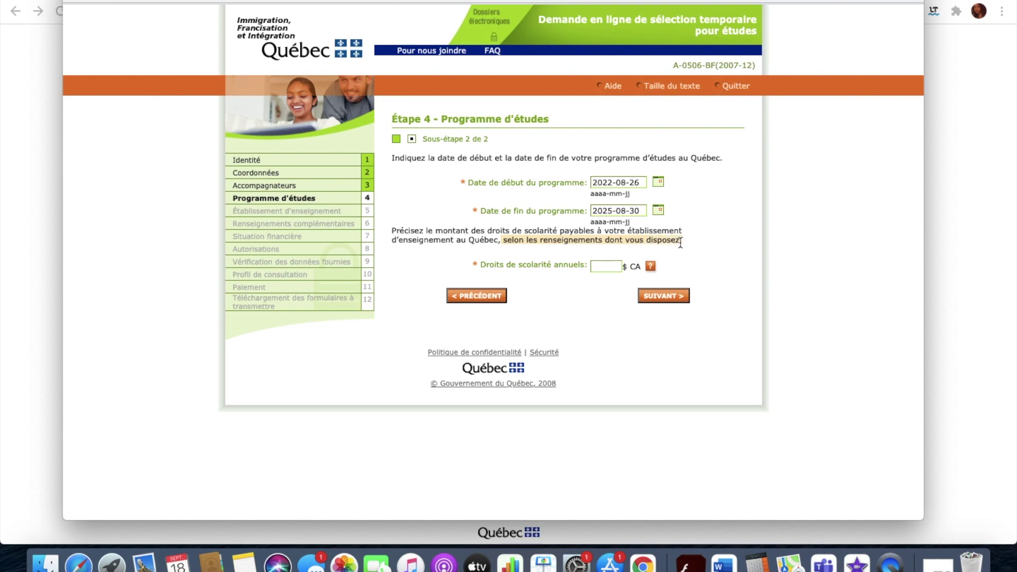
click(602, 267)
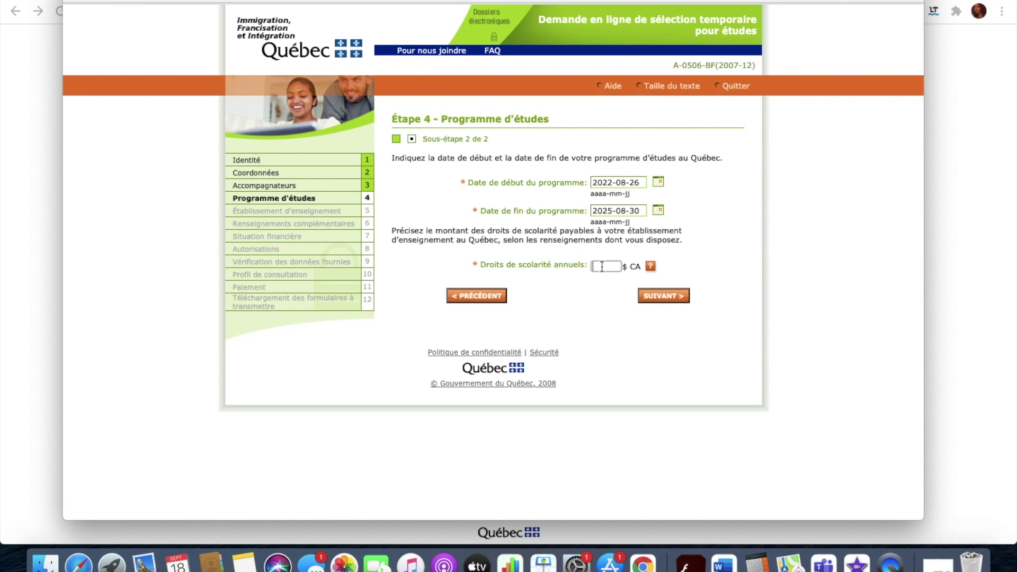
text(20000)
click(660, 297)
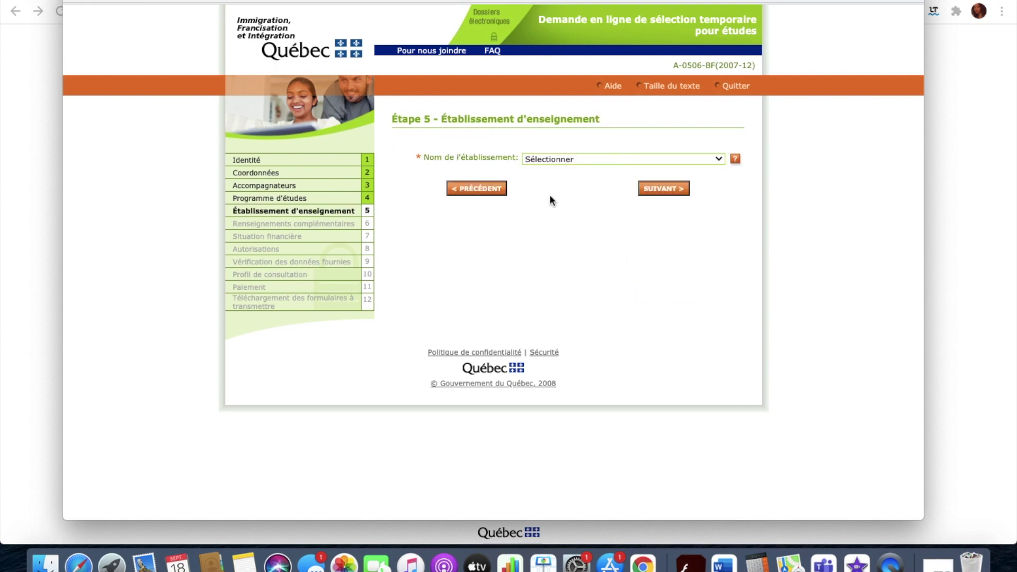
Select Université de Sherbrooke as the institution and continue.
click(547, 159)
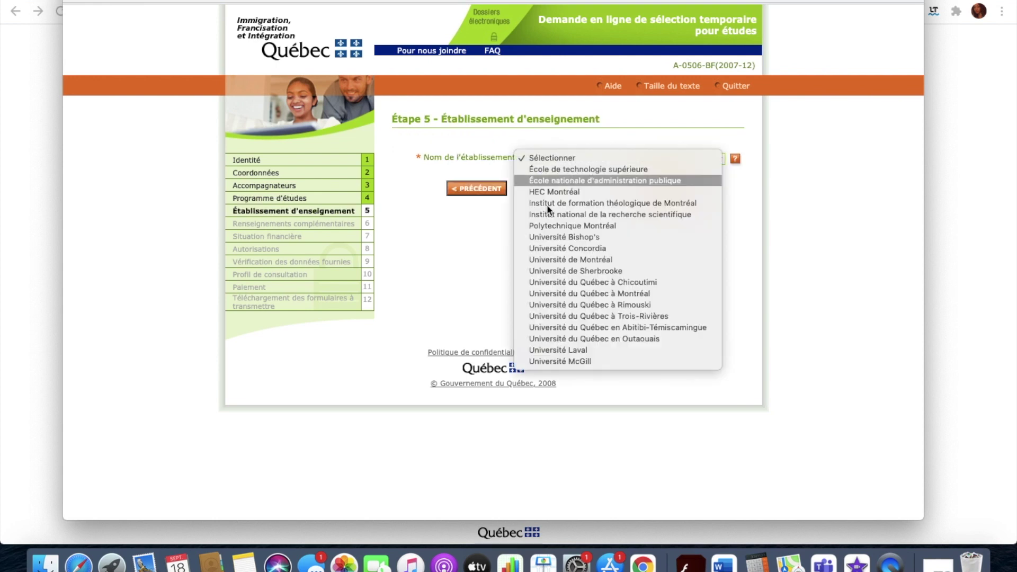
click(580, 272)
click(662, 188)
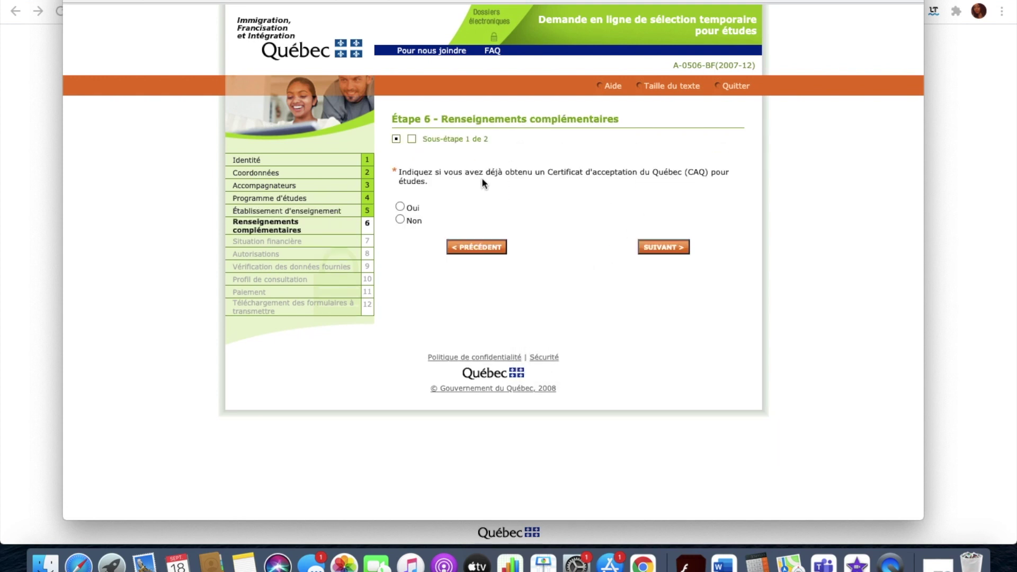
Answer Non to having a previous CAQ and continue.
drag(550, 170, 557, 183)
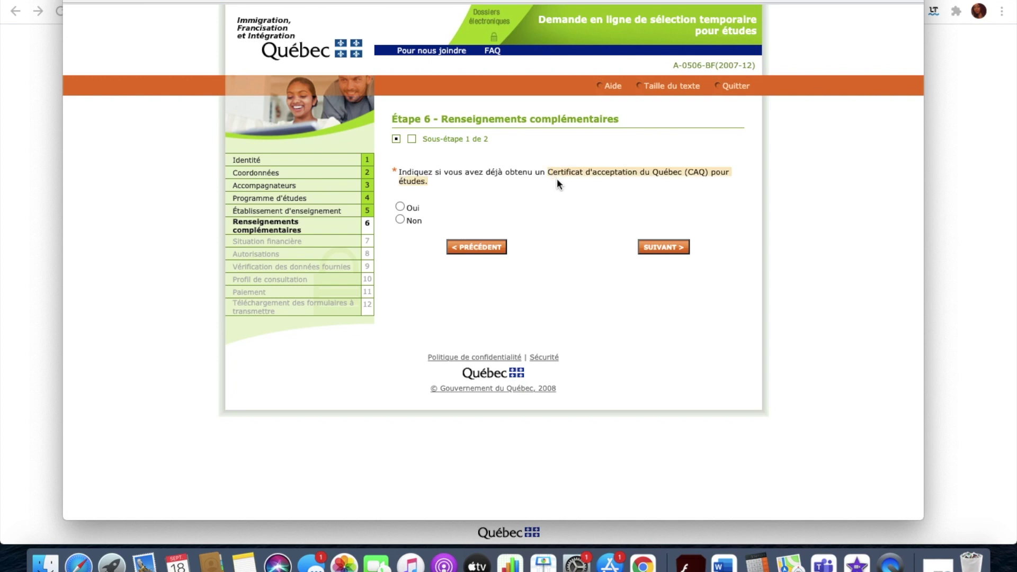
click(401, 208)
click(401, 220)
click(662, 247)
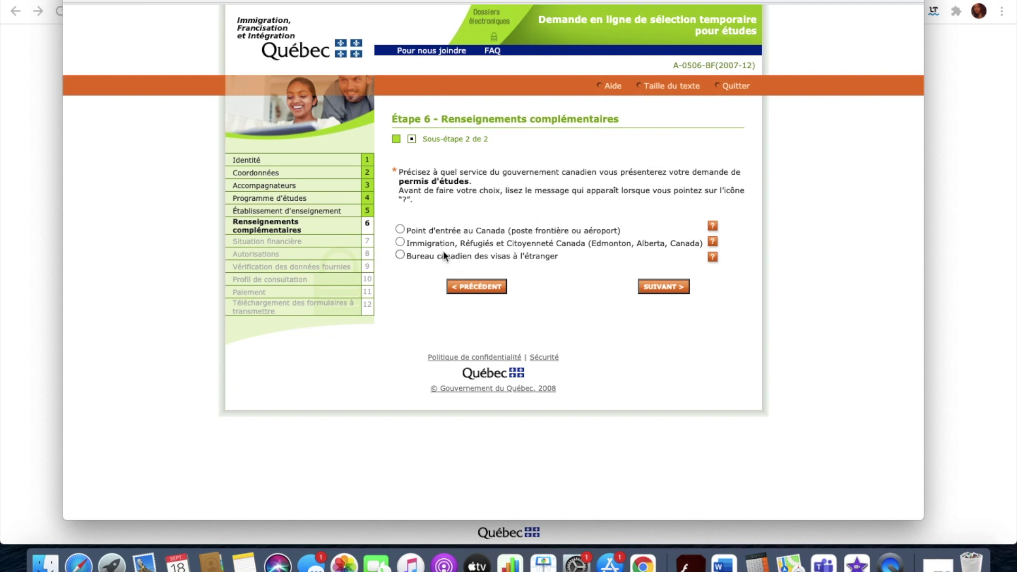
Direct the study-permit request to the Canadian visa office abroad in Dakar, then continue.
drag(408, 260, 551, 258)
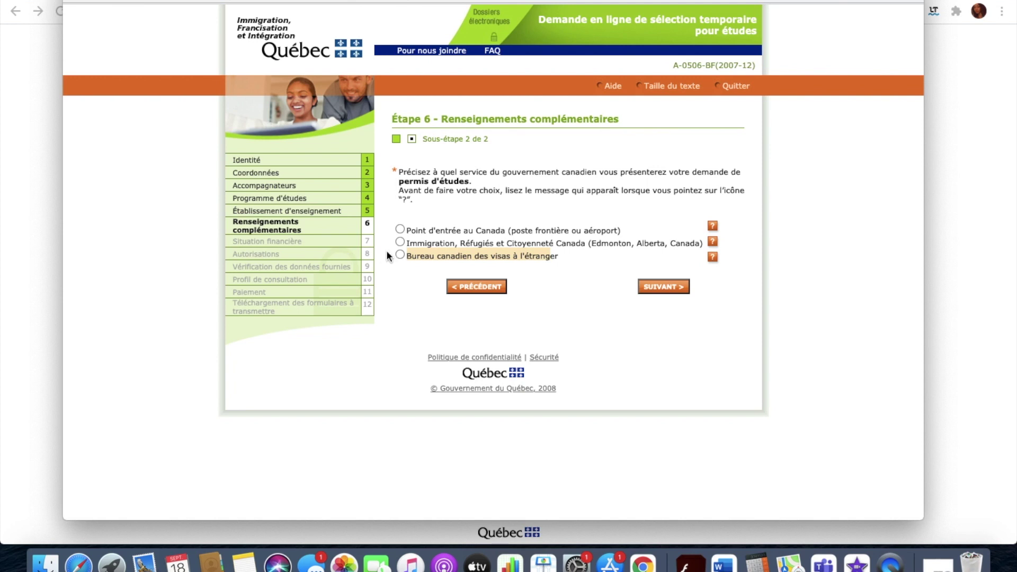
click(401, 256)
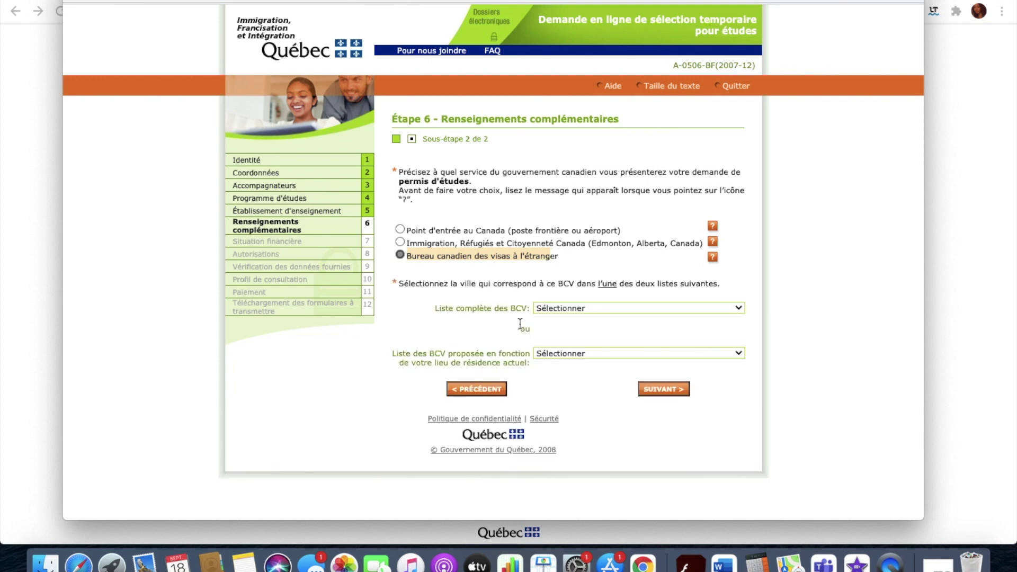
click(556, 307)
scroll(598, 405, down, 1)
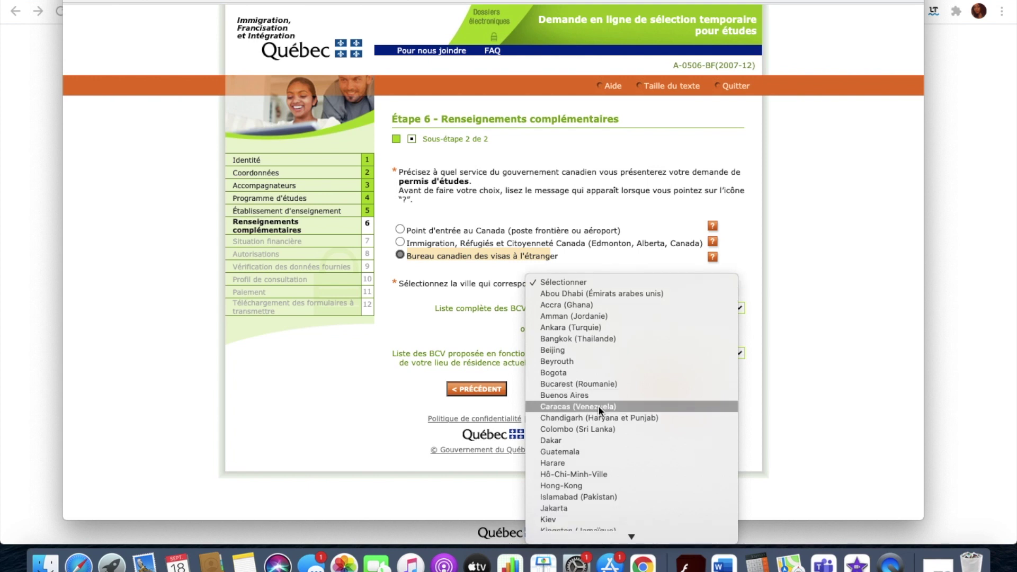
scroll(611, 495, down, 1)
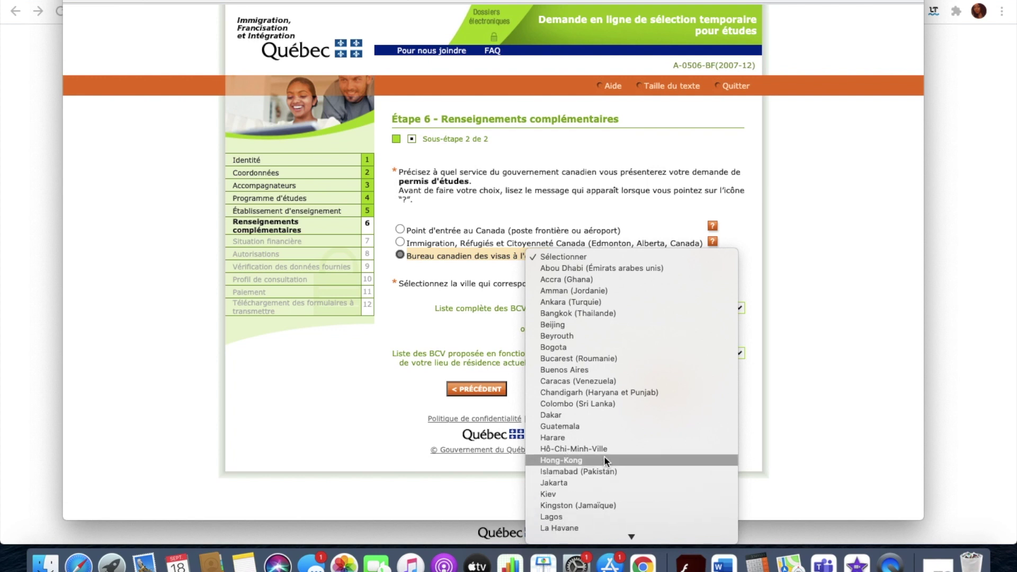
click(571, 415)
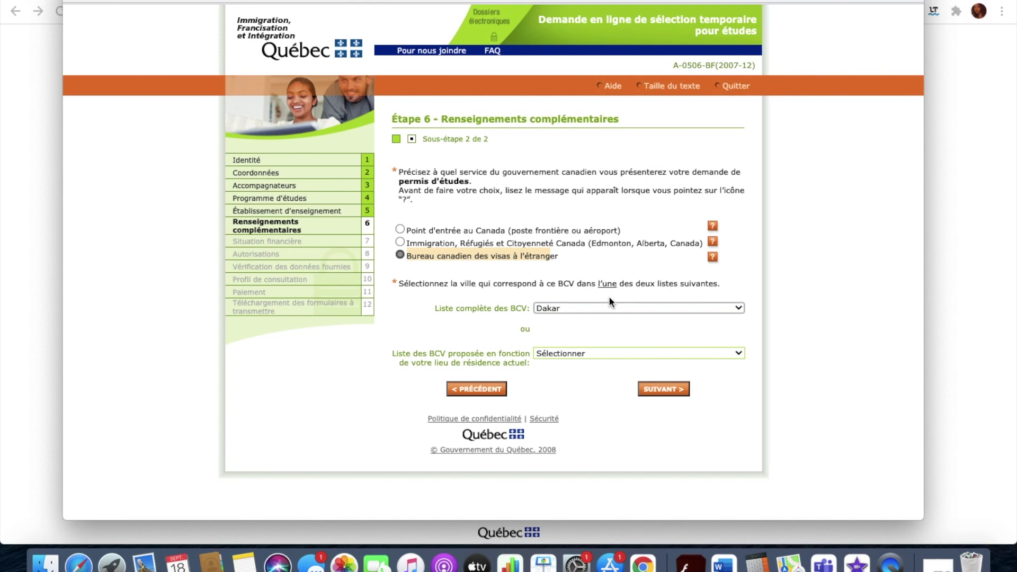
click(659, 389)
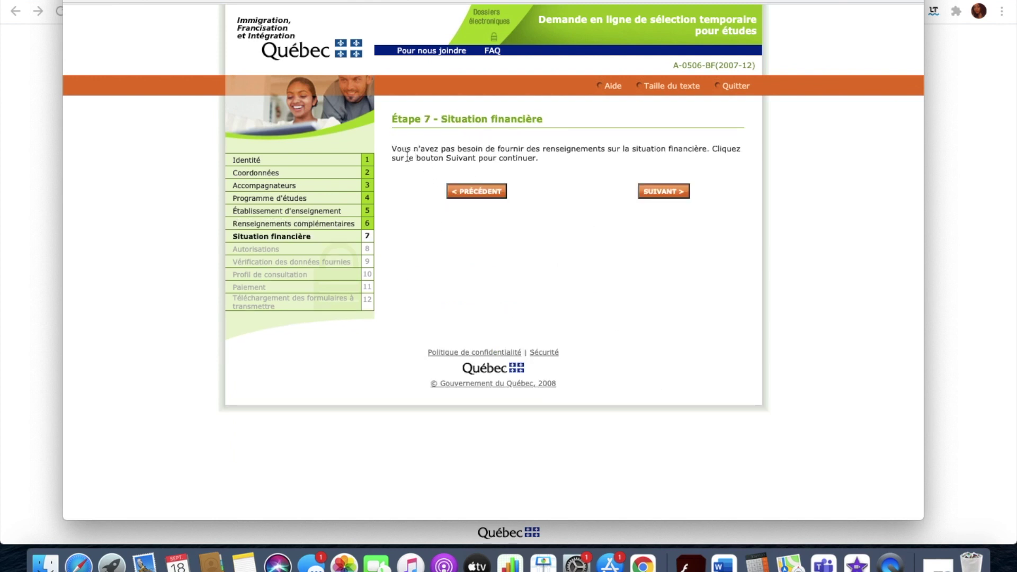
Review the Étape 7 financial situation notice and move on to Étape 8 Autorisations.
drag(393, 119, 566, 157)
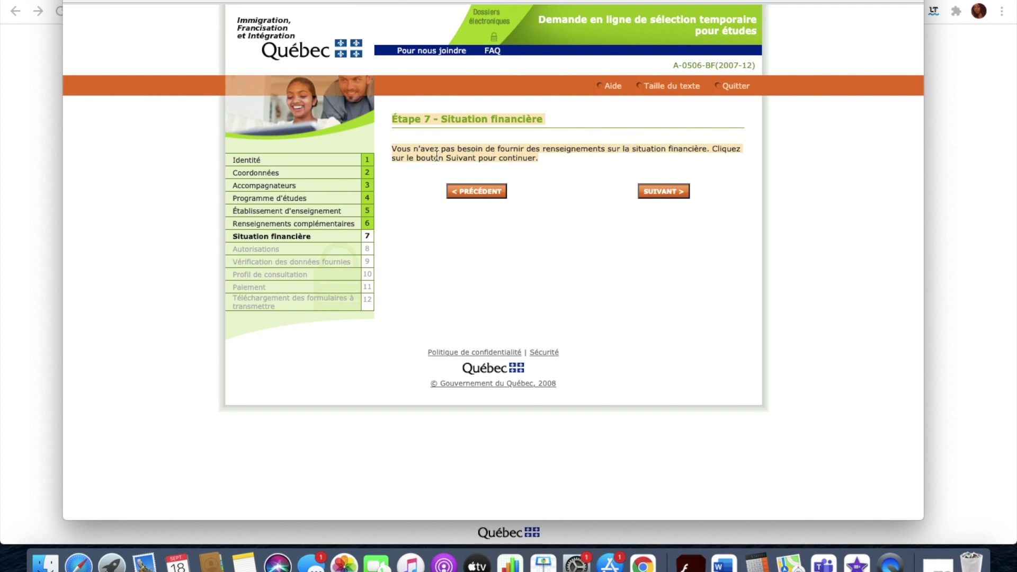
click(665, 191)
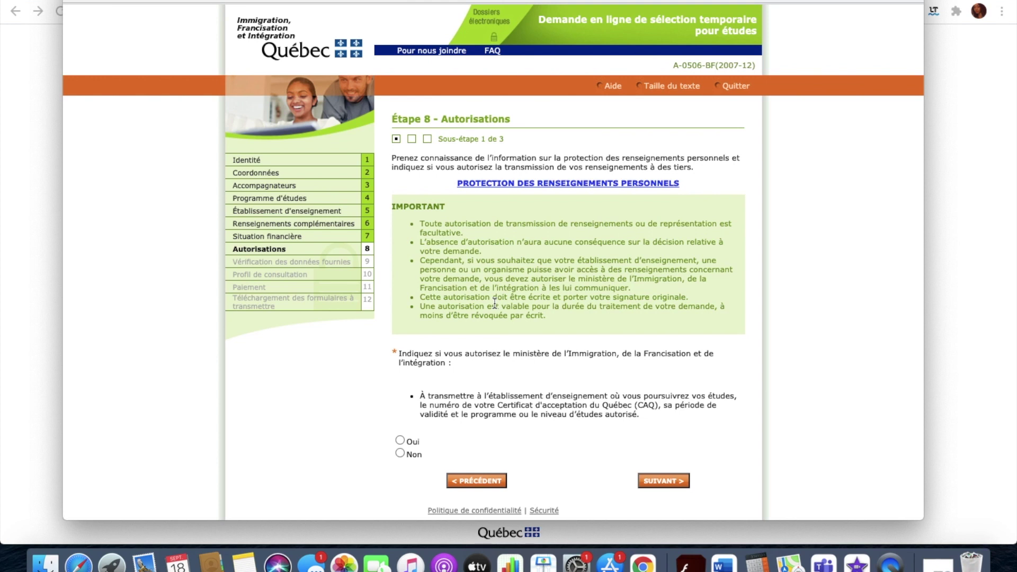
Answer Oui for the institution and Non for third parties on authorisation sub-steps 1 and 2.
scroll(495, 303, down, 2)
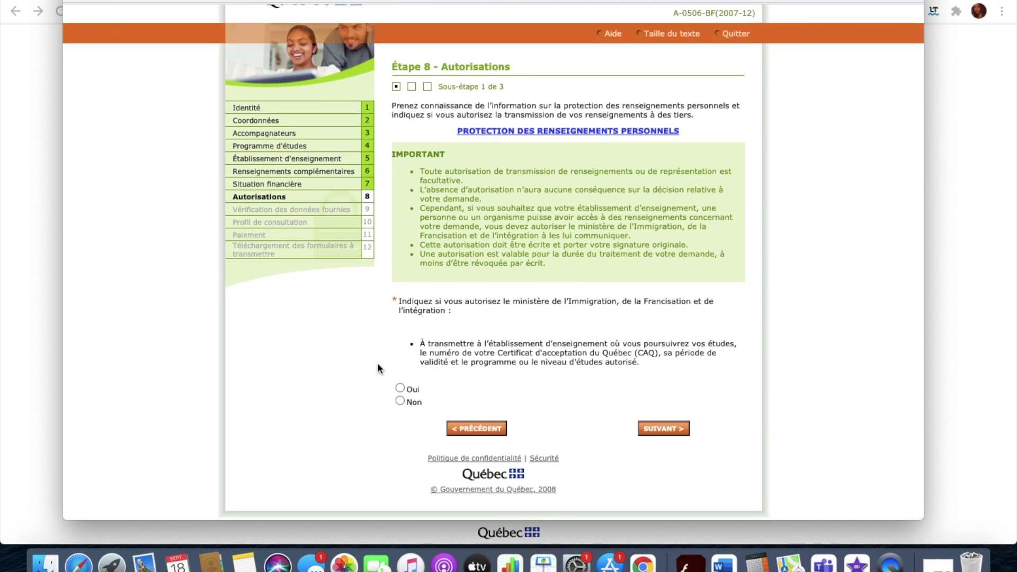
click(653, 431)
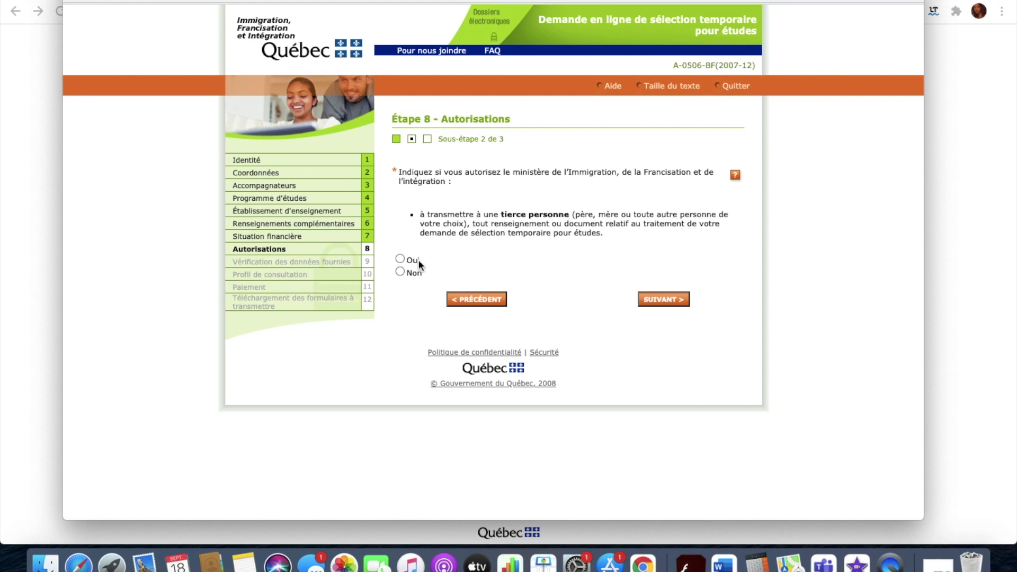
click(659, 300)
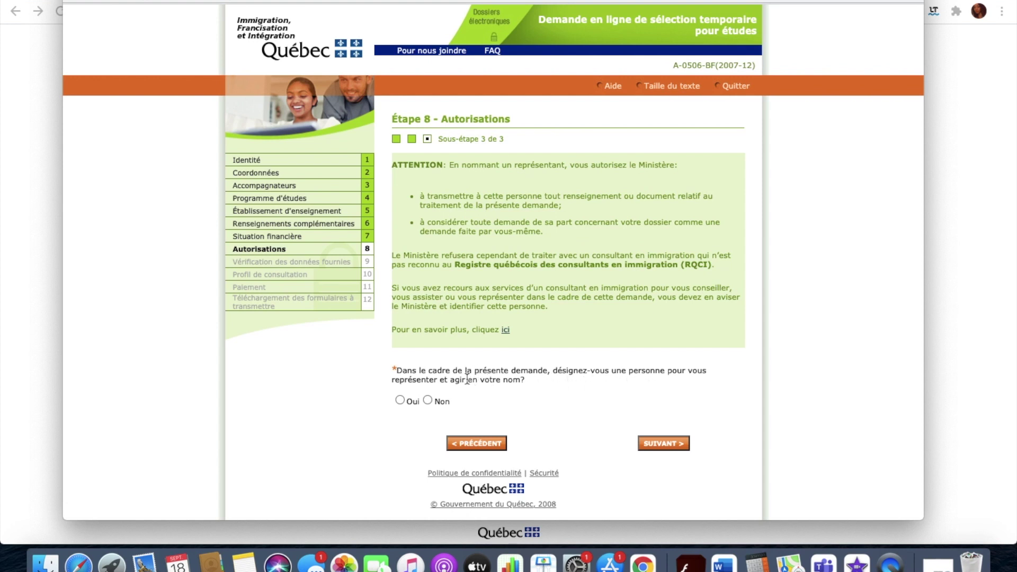
Answer Non for a representative and a paid adviser, then proceed to the Étape 9 review.
click(428, 401)
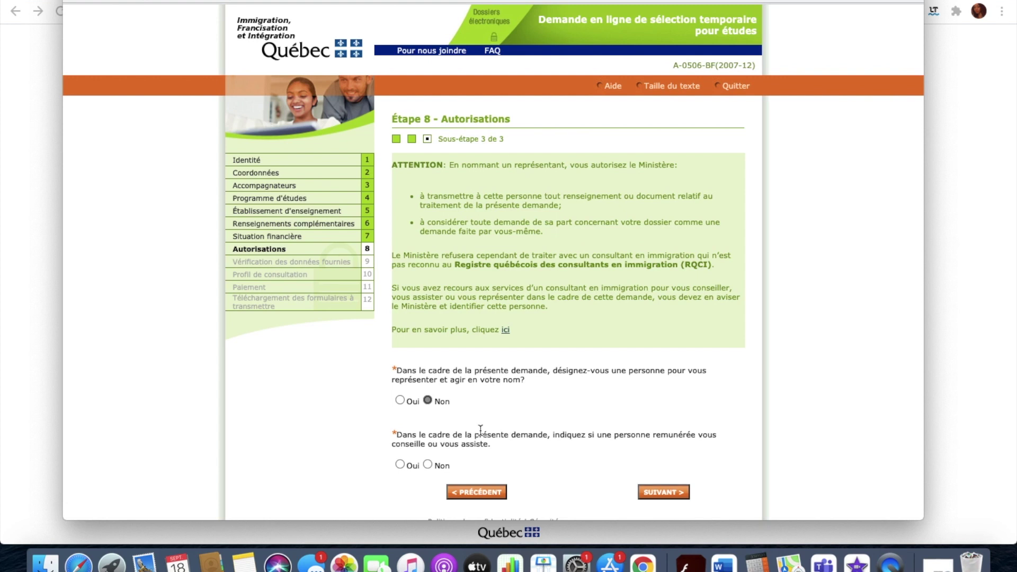
scroll(592, 452, down, 2)
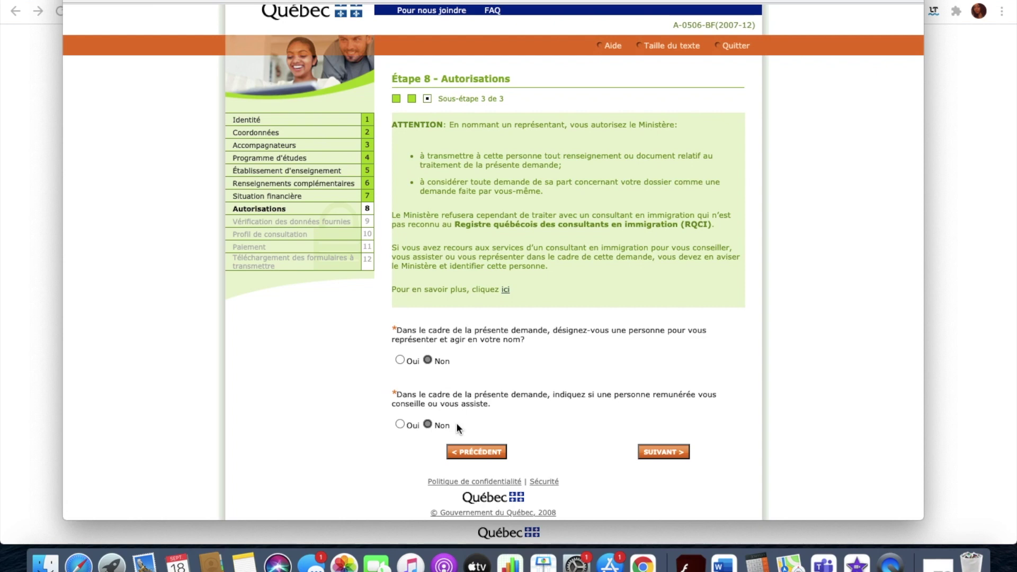
click(642, 454)
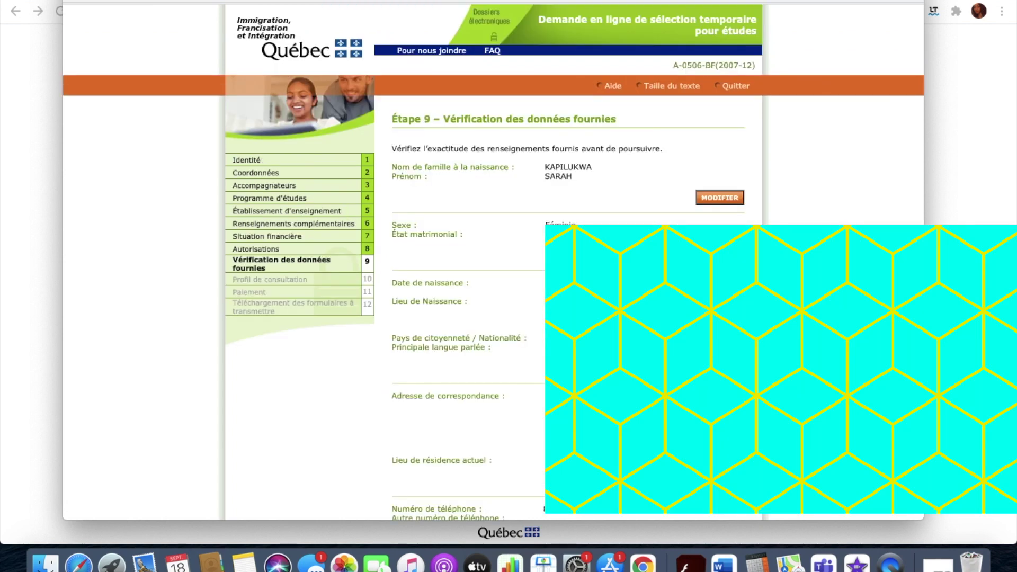
scroll(493, 265, down, 20)
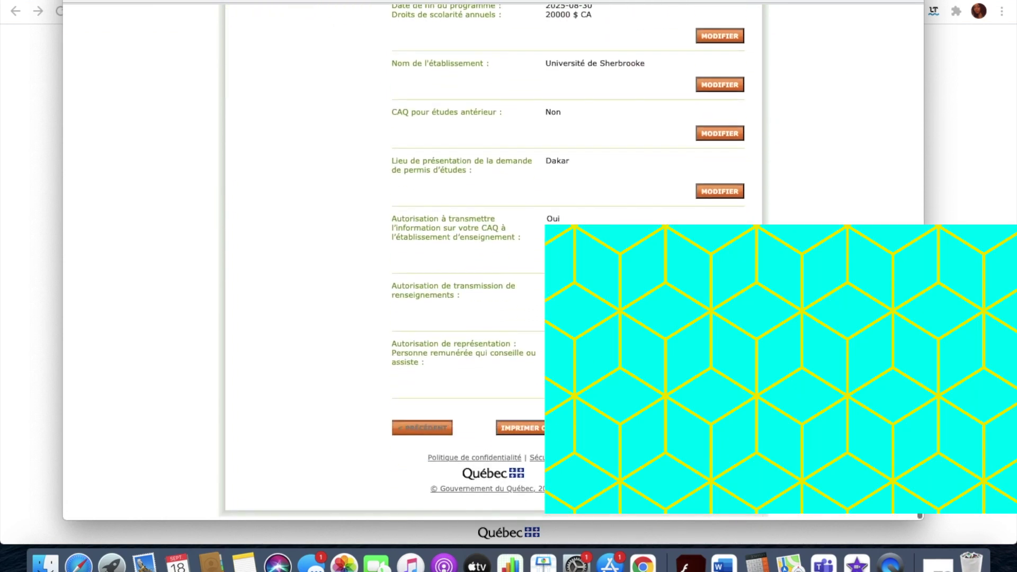
Look over the Étape 9 data summary, advance to Étape 10, and select the user code confirmation field.
scroll(525, 102, up, 20)
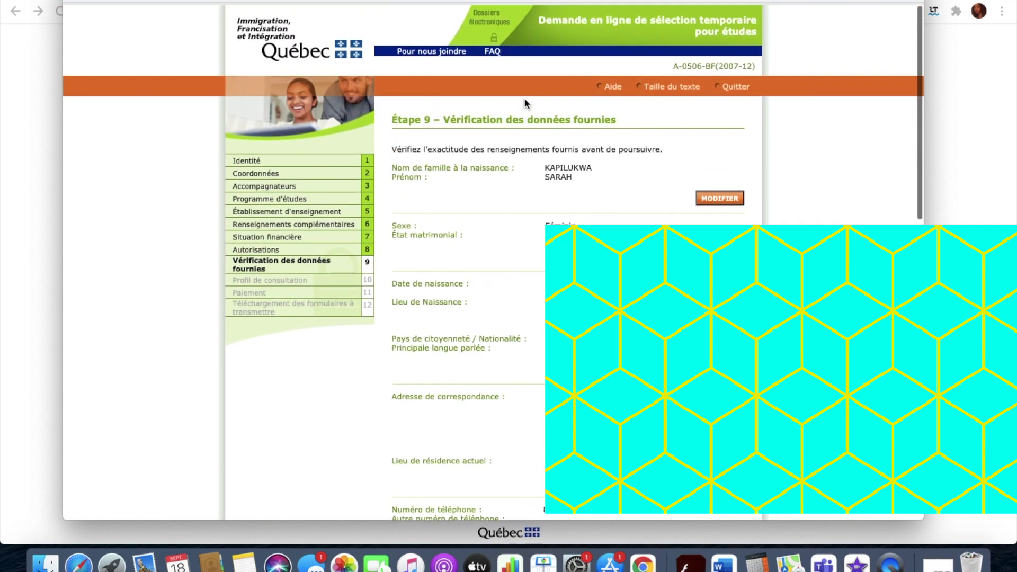
scroll(402, 273, down, 10)
scroll(402, 273, down, 3)
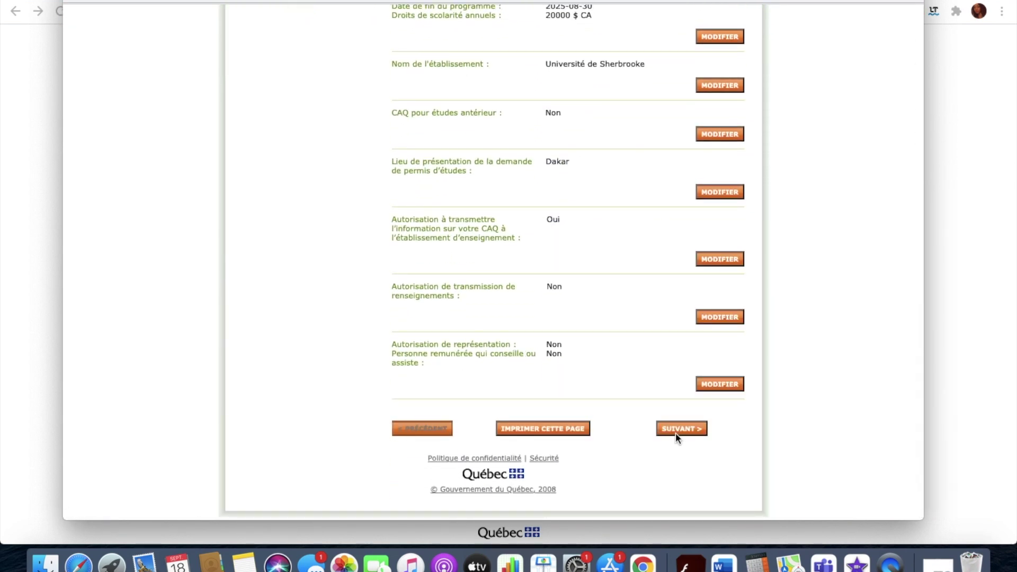
click(676, 430)
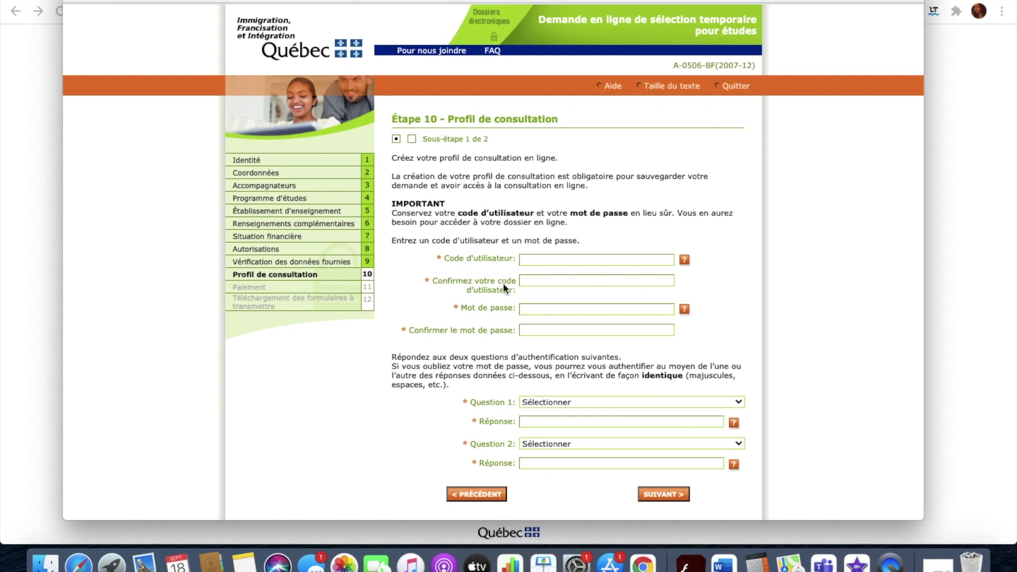
click(532, 279)
click(501, 292)
click(492, 329)
scroll(492, 323, down, 3)
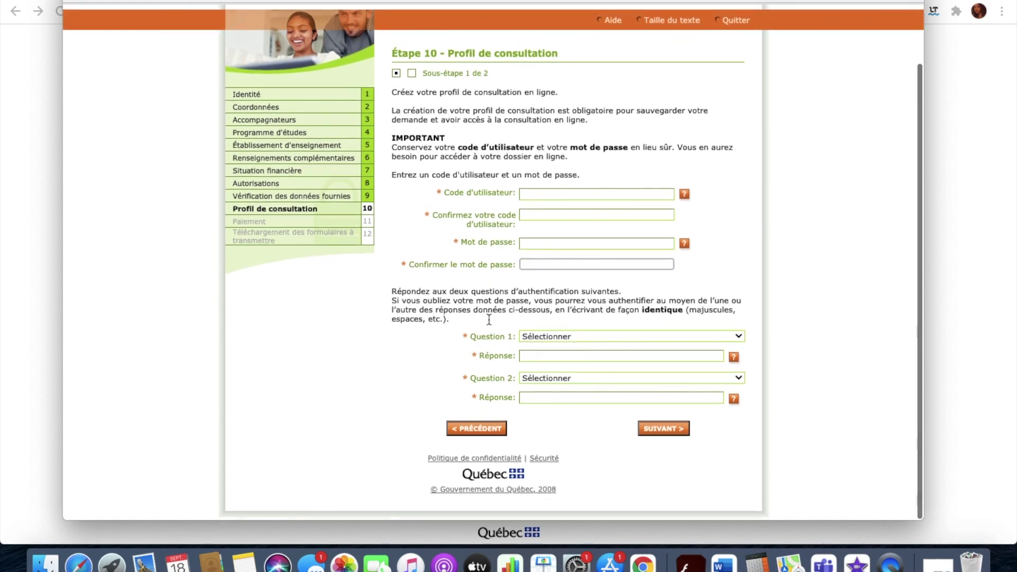
scroll(470, 313, up, 3)
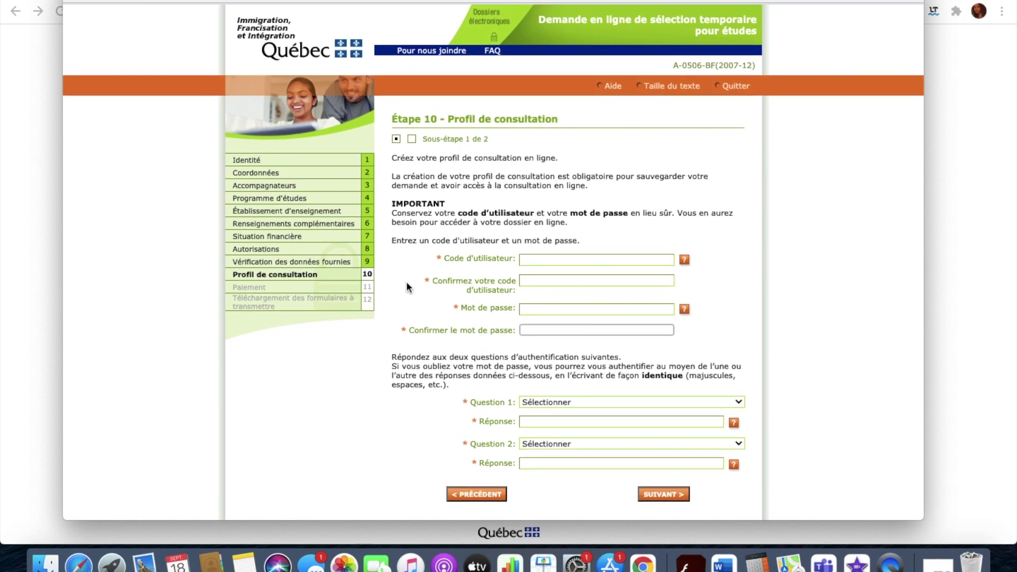